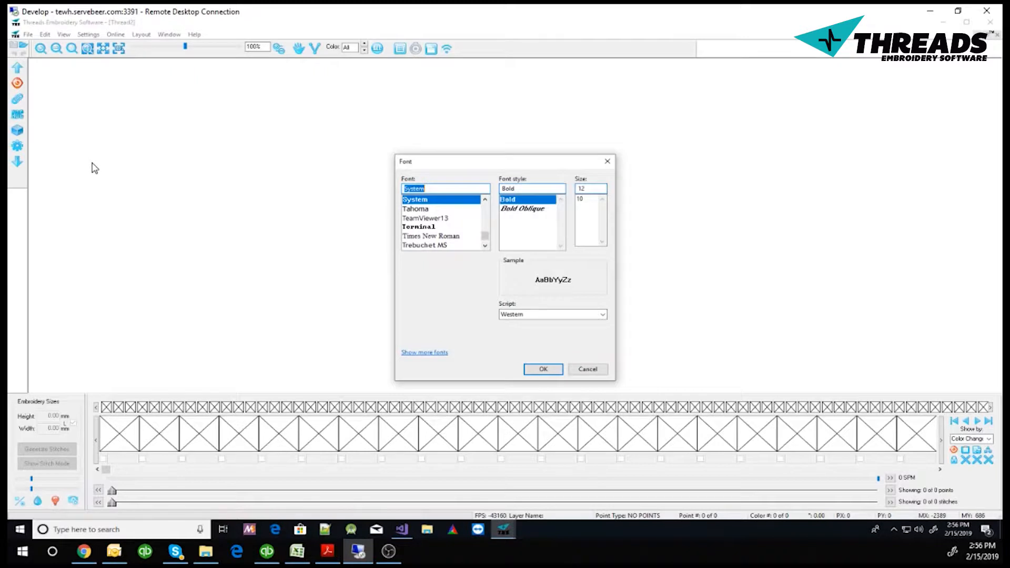
Select the La chata font at size 72 and generate its character template
{"action": "type", "text": "la"}
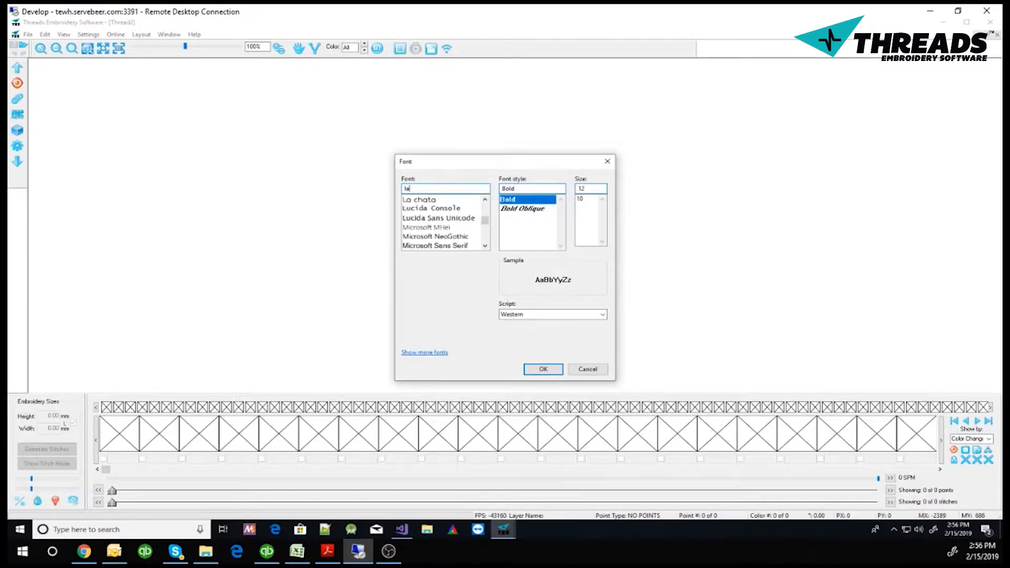
{"action": "left_click", "coordinate": [419, 201]}
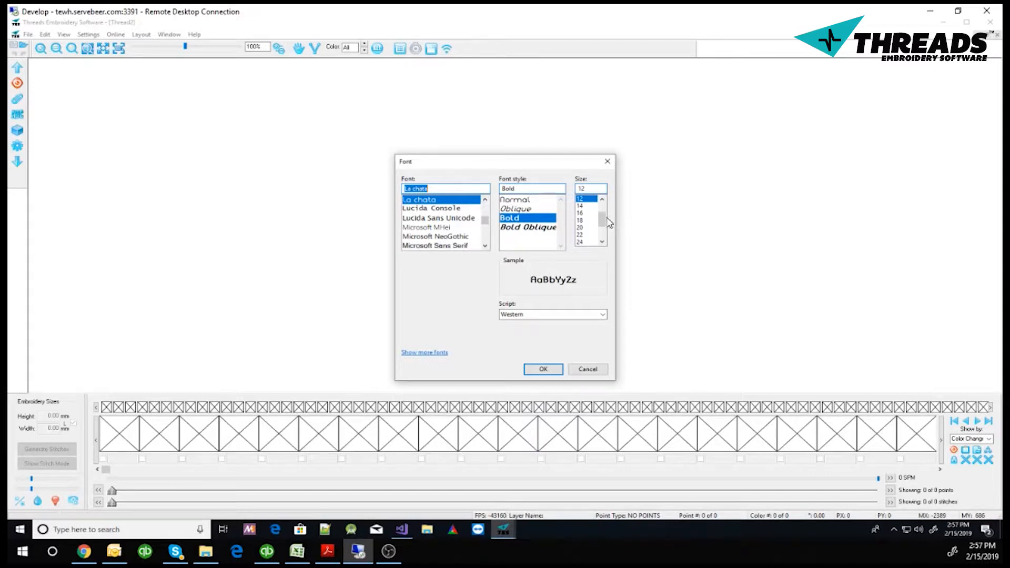
{"action": "scroll", "coordinate": [606, 226], "scroll_direction": "down", "scroll_amount": 2}
{"action": "left_click", "coordinate": [593, 243]}
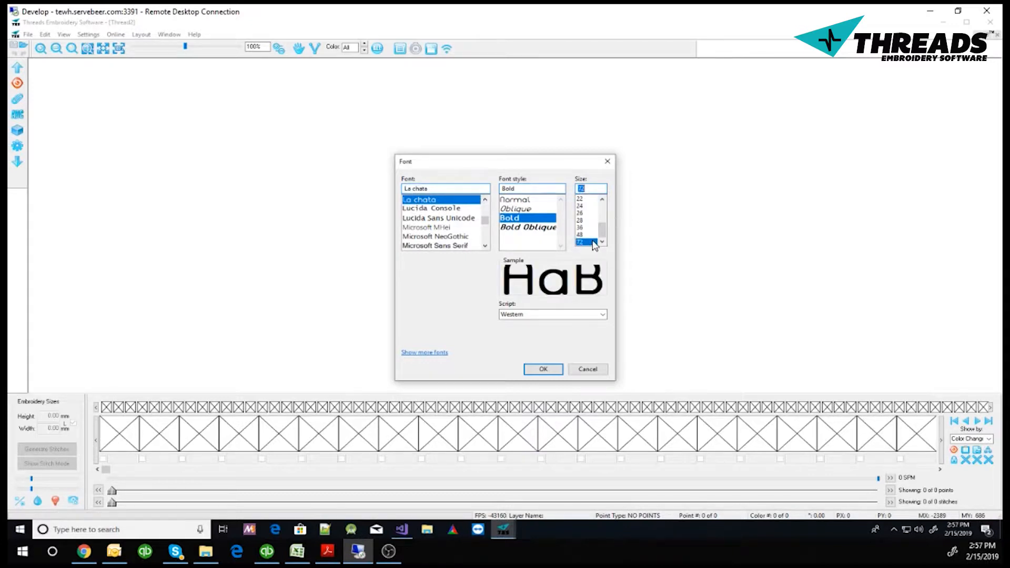
{"action": "left_click", "coordinate": [544, 370]}
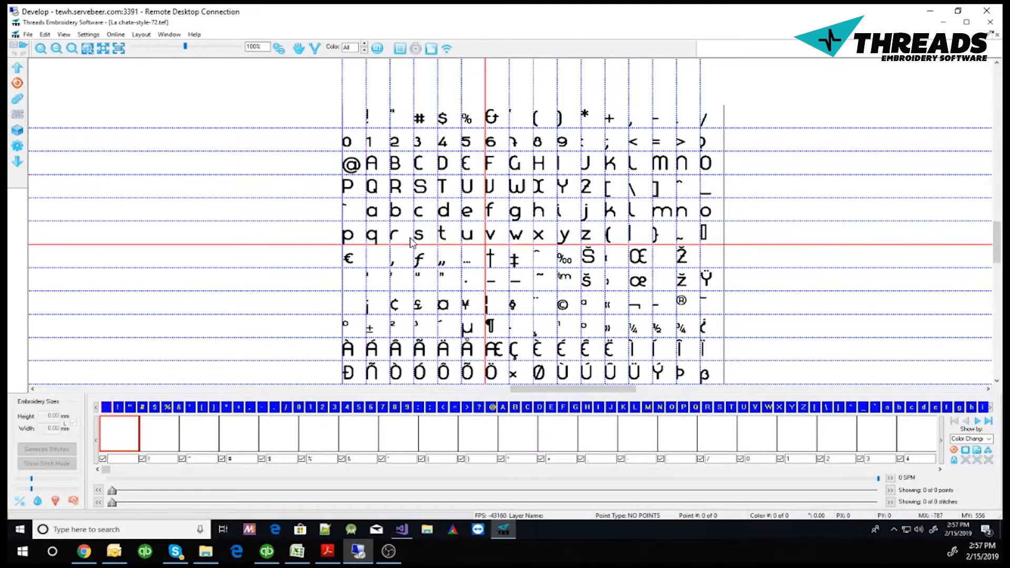
Place Normal points inside the dot of the exclamation mark as its starting stitches
{"action": "left_click_drag", "start_coordinate": [371, 128], "coordinate": [416, 164]}
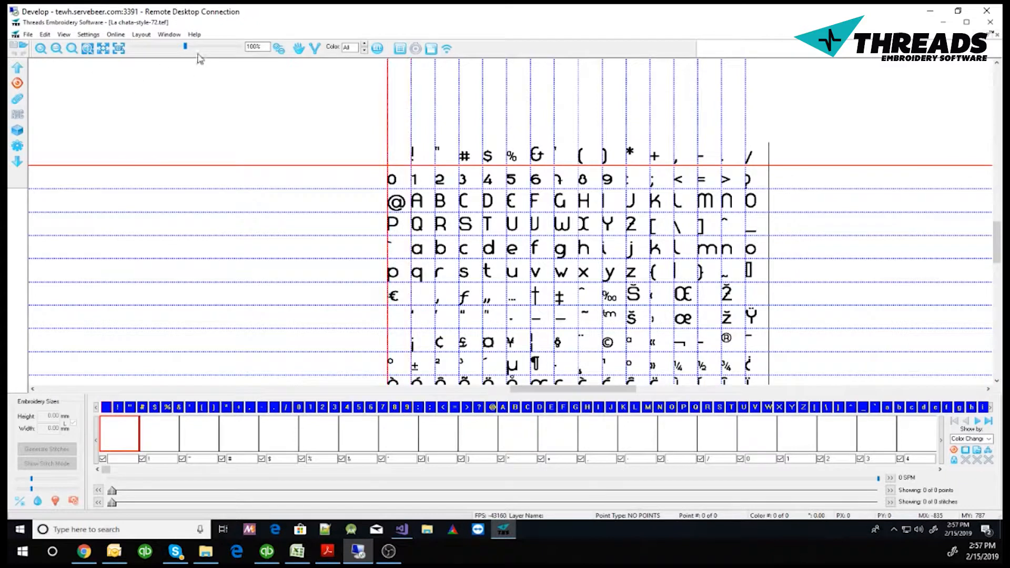
{"action": "left_click_drag", "start_coordinate": [186, 47], "coordinate": [210, 48]}
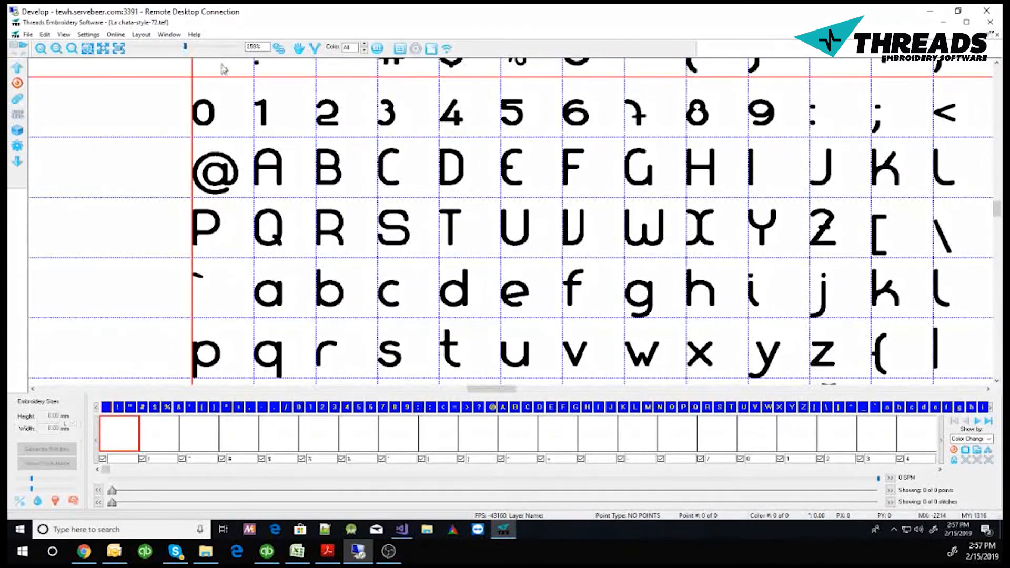
{"action": "left_click_drag", "start_coordinate": [279, 104], "coordinate": [536, 291]}
{"action": "left_click_drag", "start_coordinate": [185, 46], "coordinate": [217, 46]}
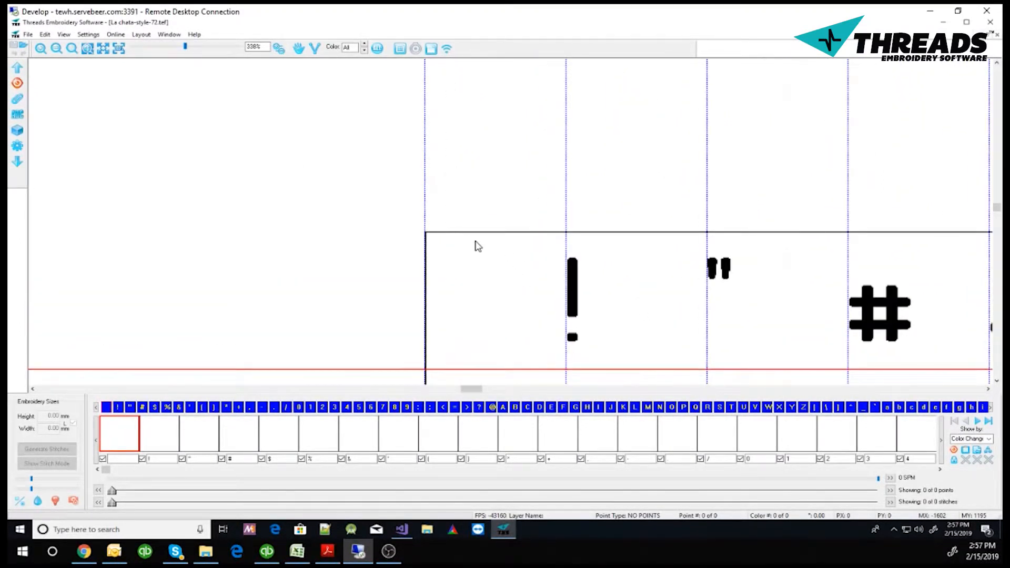
{"action": "scroll", "coordinate": [471, 242], "scroll_direction": "up", "scroll_amount": 2}
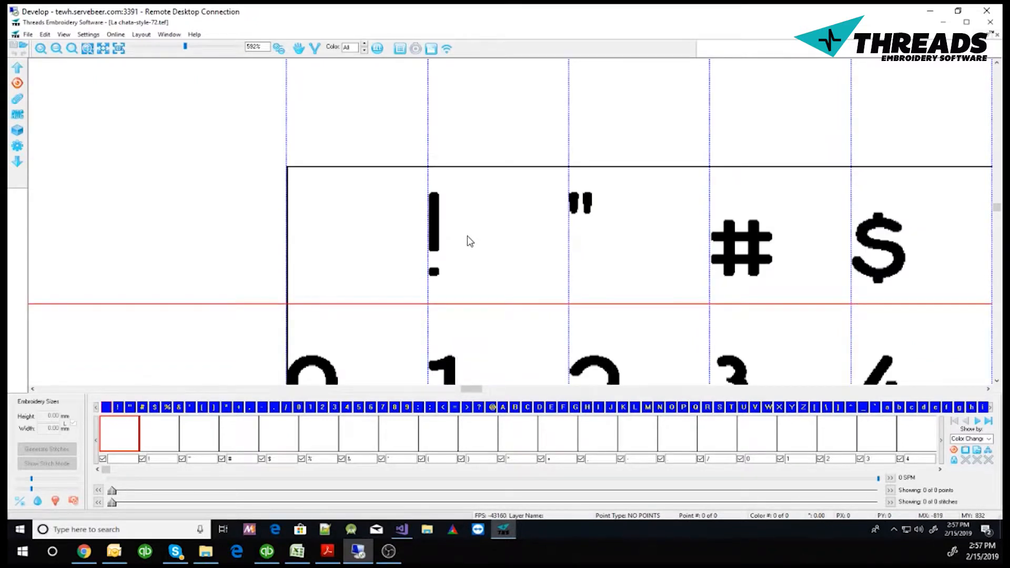
{"action": "scroll", "coordinate": [471, 242], "scroll_direction": "up", "scroll_amount": 3}
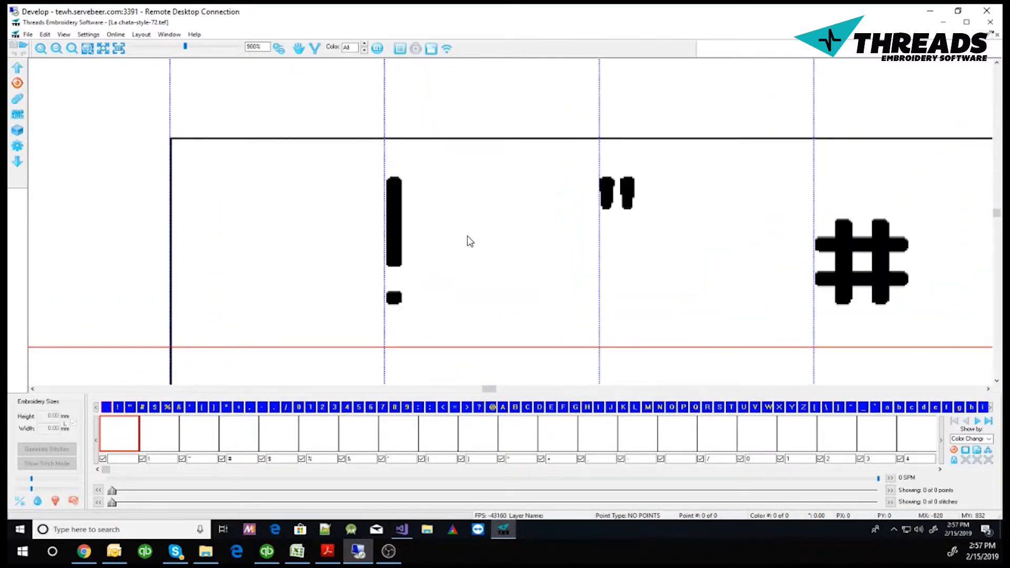
{"action": "scroll", "coordinate": [471, 242], "scroll_direction": "up", "scroll_amount": 1}
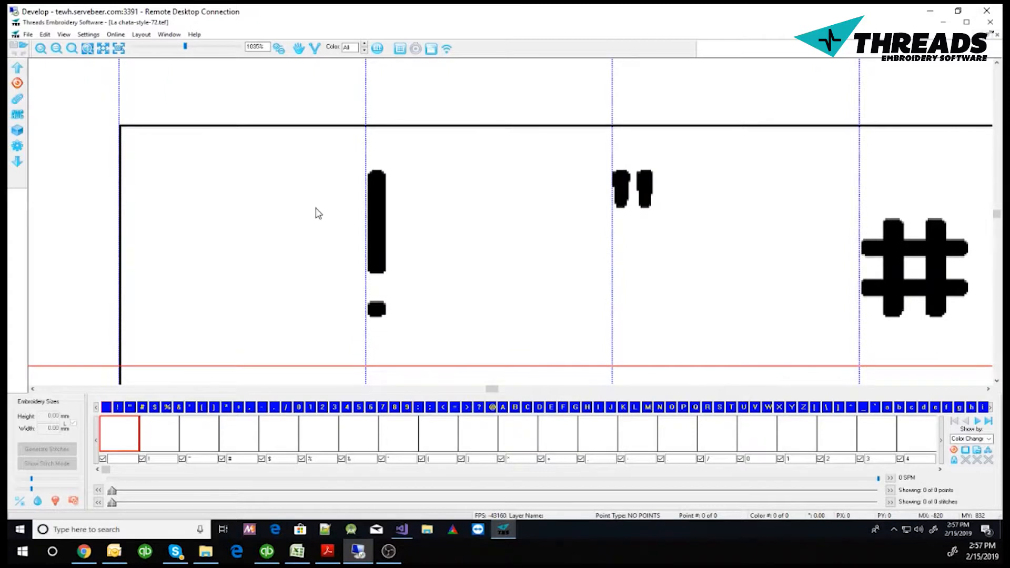
{"action": "right_click", "coordinate": [314, 247]}
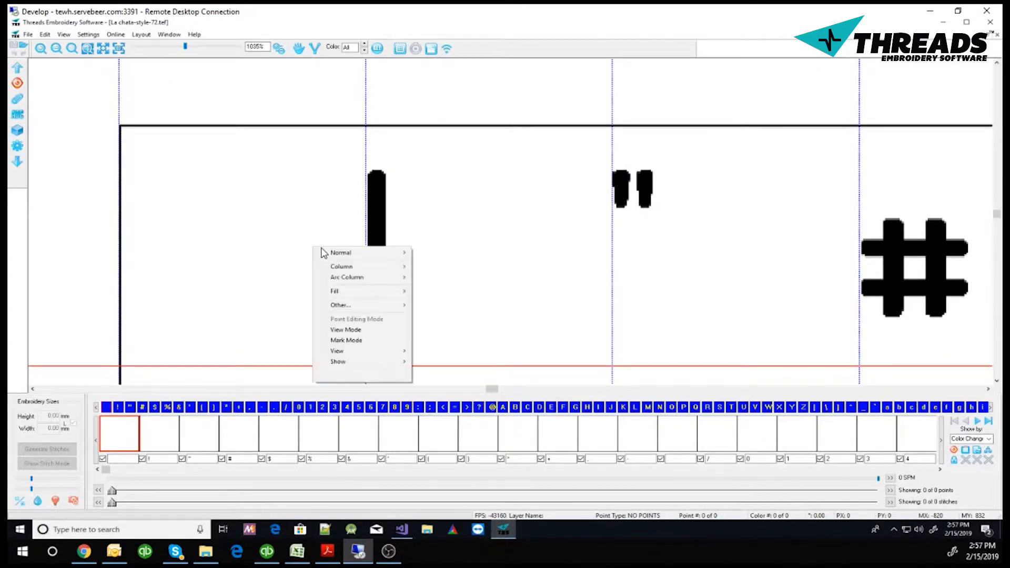
{"action": "mouse_move", "coordinate": [343, 254]}
{"action": "left_click", "coordinate": [440, 253]}
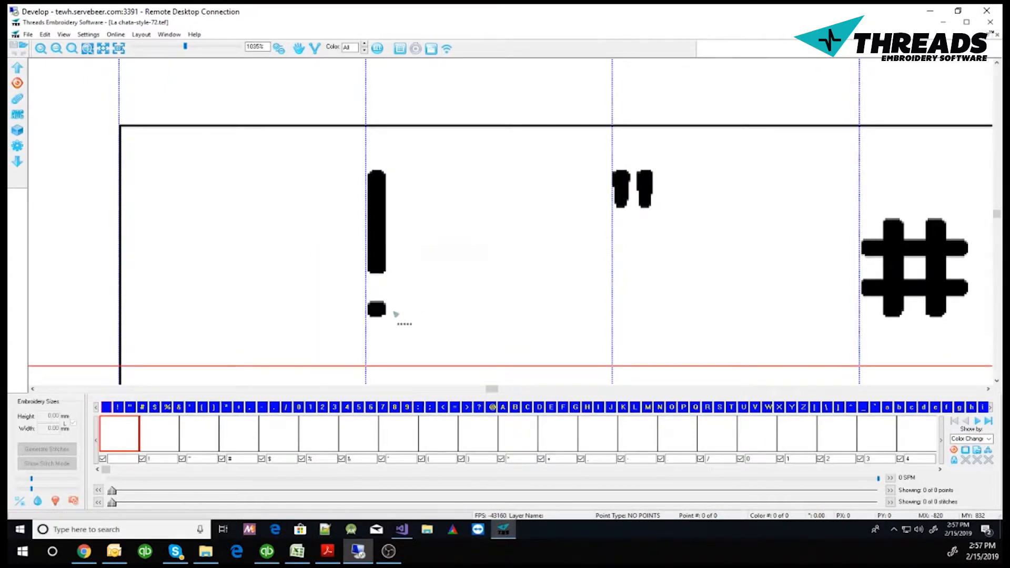
{"action": "left_click", "coordinate": [377, 307]}
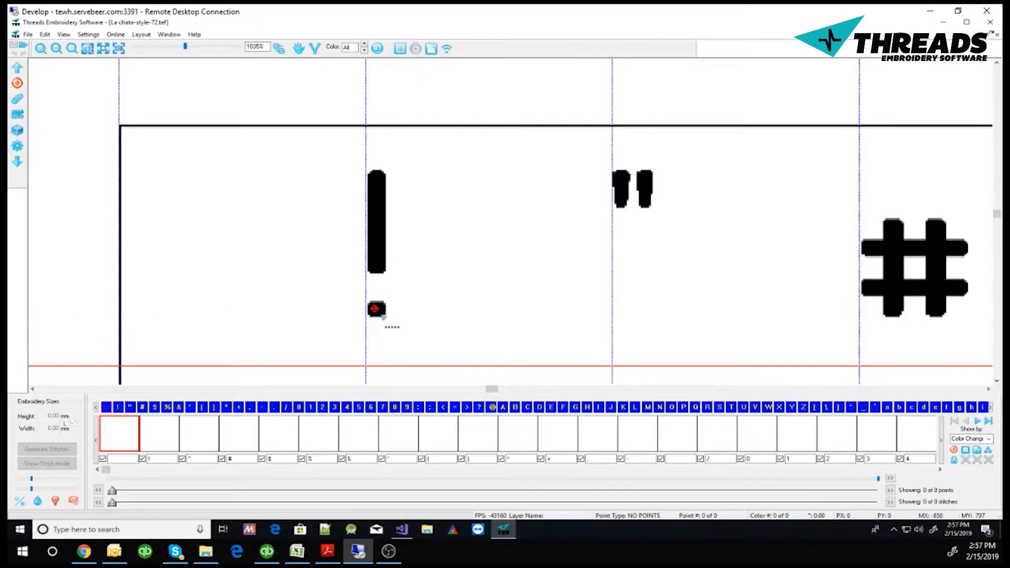
{"action": "left_click", "coordinate": [376, 313]}
{"action": "left_click", "coordinate": [377, 310]}
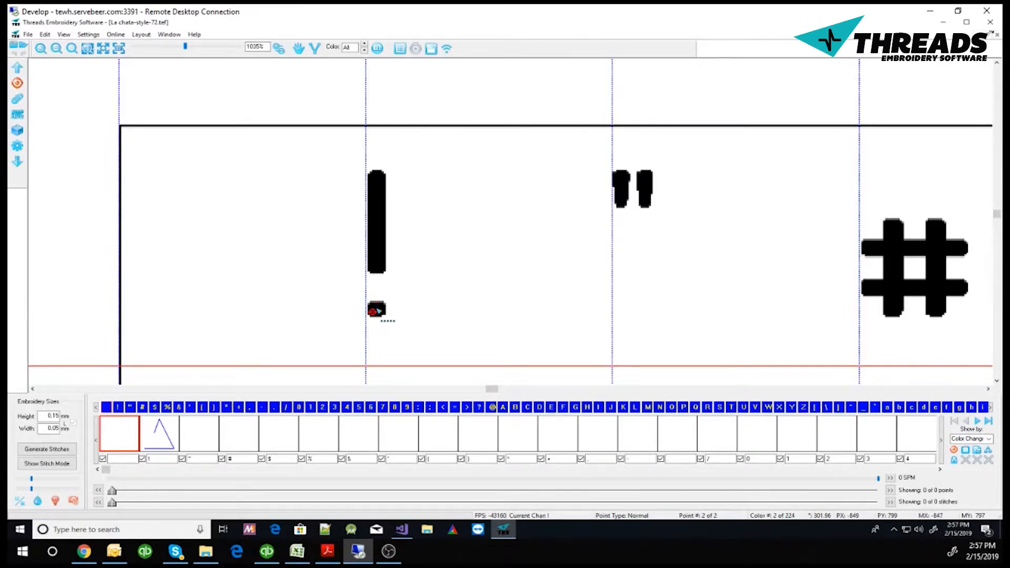
Outline the exclamation mark's dot with paired Column points, working from its left edge to its right edge
{"action": "right_click", "coordinate": [377, 309]}
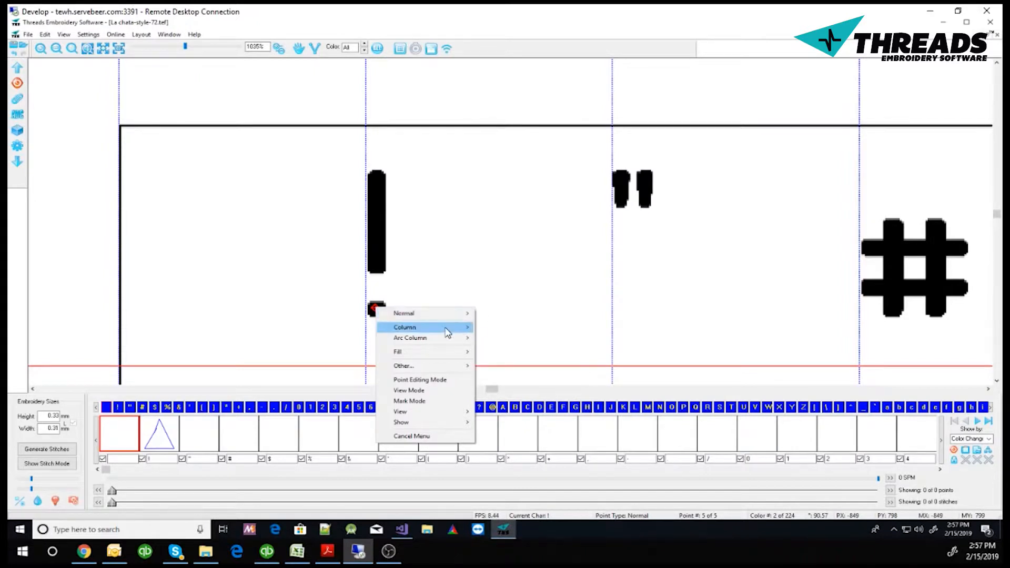
{"action": "left_click", "coordinate": [492, 328]}
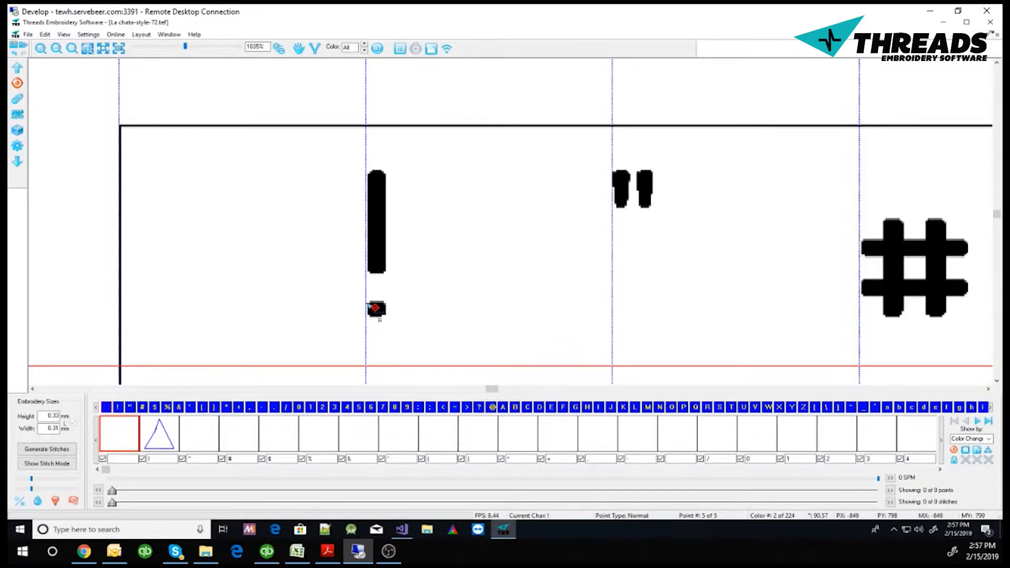
{"action": "left_click", "coordinate": [367, 314]}
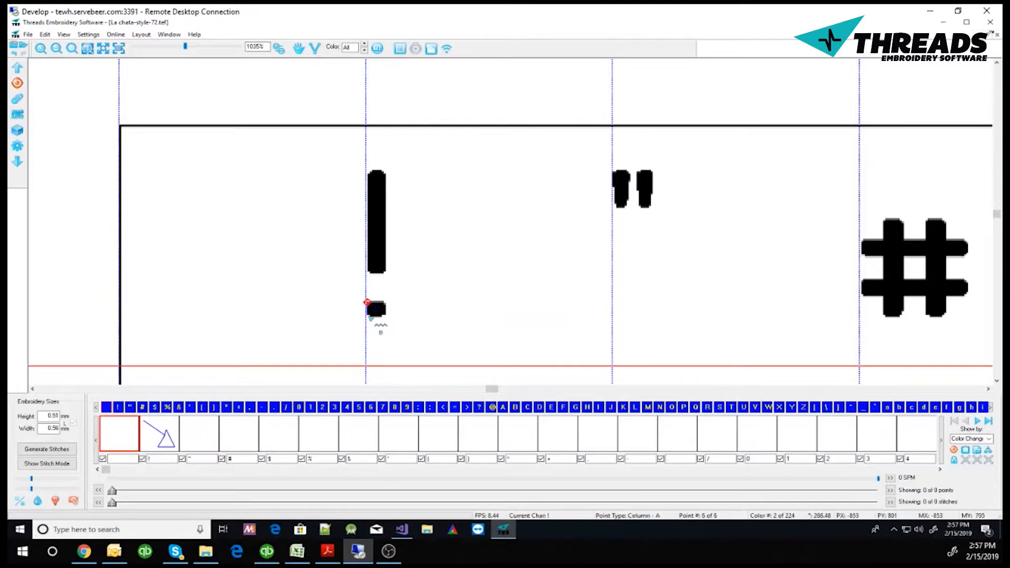
{"action": "left_click", "coordinate": [378, 318]}
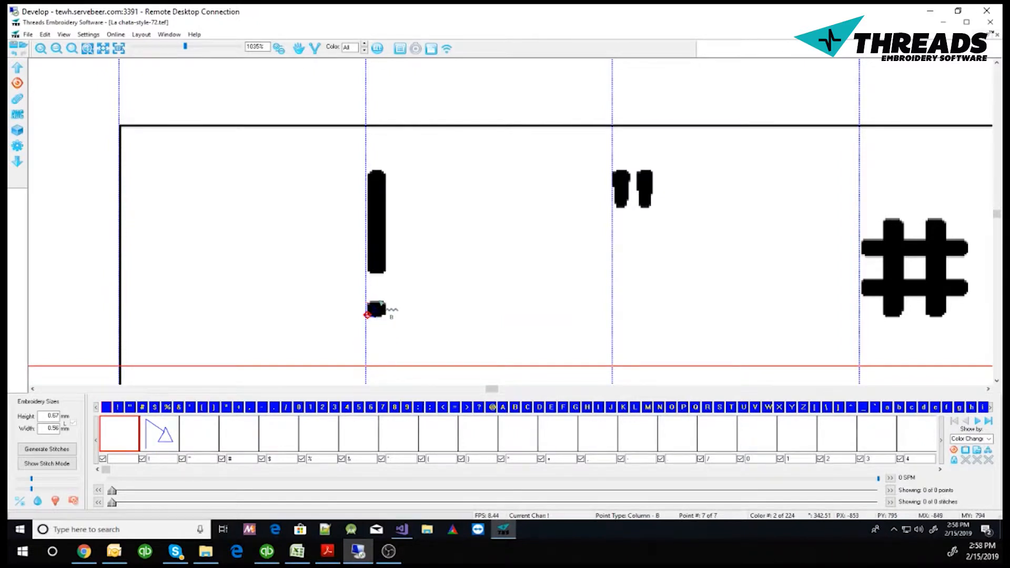
{"action": "left_click", "coordinate": [375, 317]}
{"action": "left_click", "coordinate": [376, 300]}
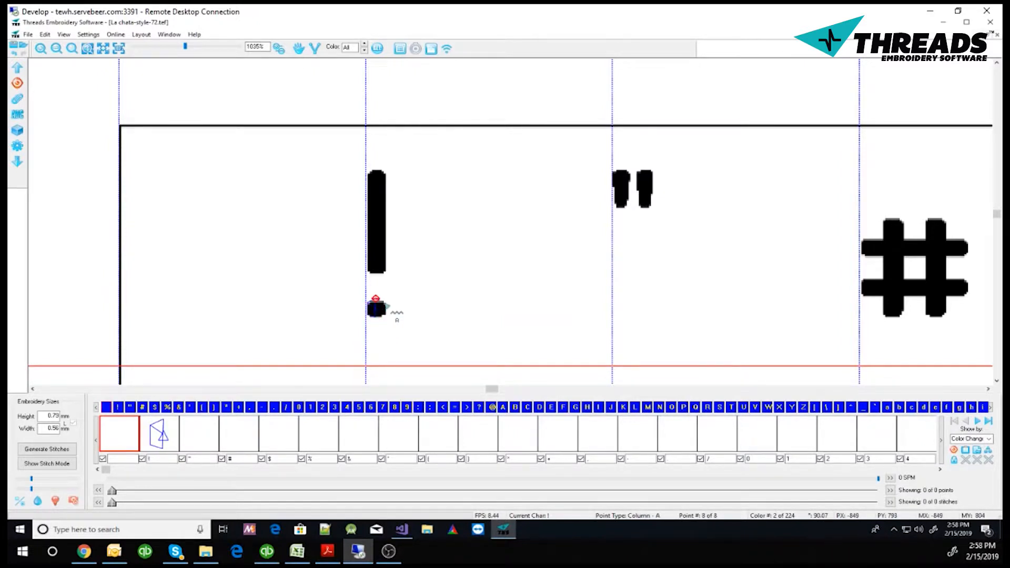
{"action": "left_click", "coordinate": [385, 303]}
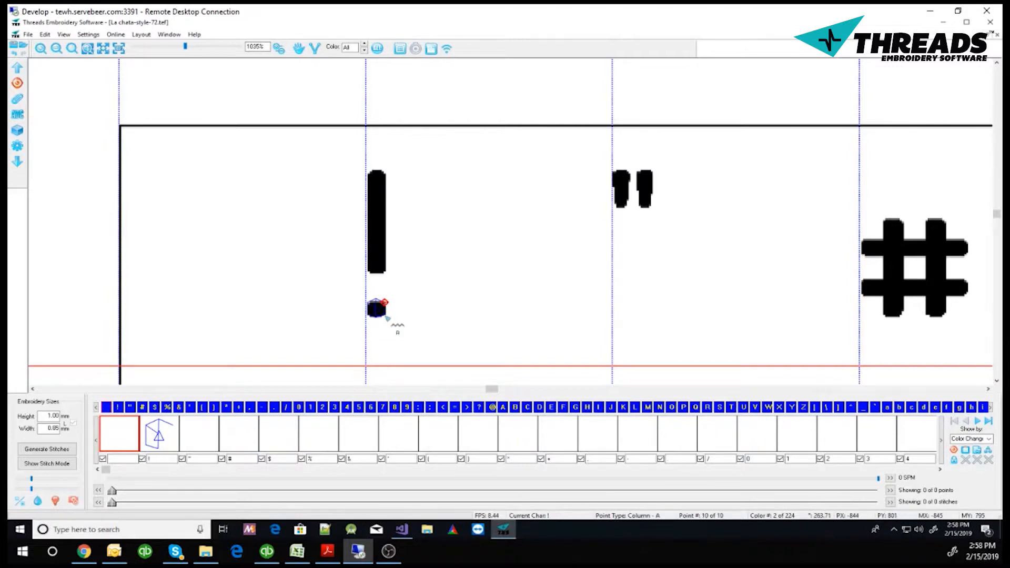
{"action": "left_click", "coordinate": [386, 315]}
Add a Needle Up from the dot to the exclamation mark's stem and run Normal points up to the stem's top
{"action": "right_click", "coordinate": [386, 317]}
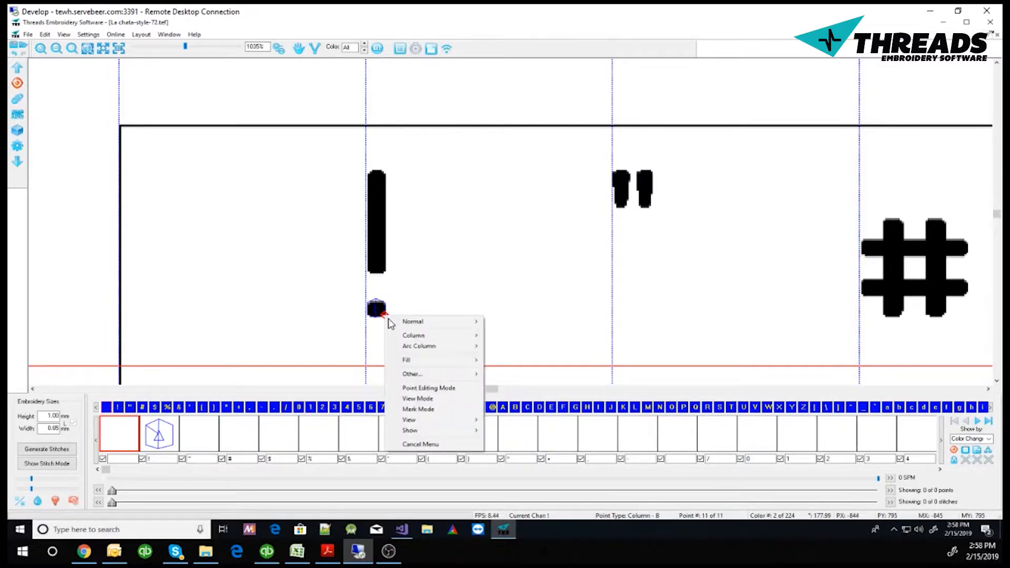
{"action": "mouse_move", "coordinate": [416, 374]}
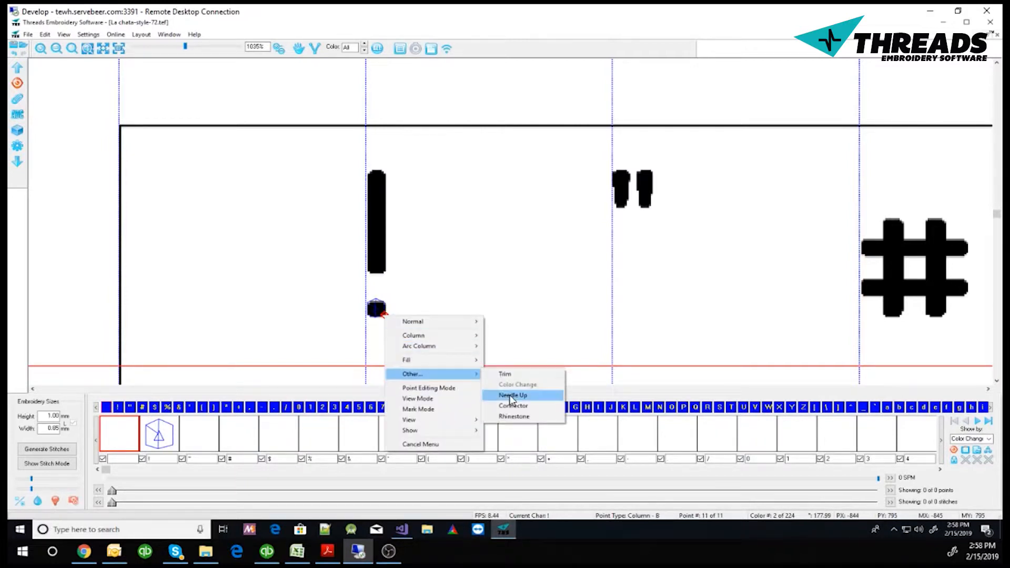
{"action": "left_click", "coordinate": [510, 396]}
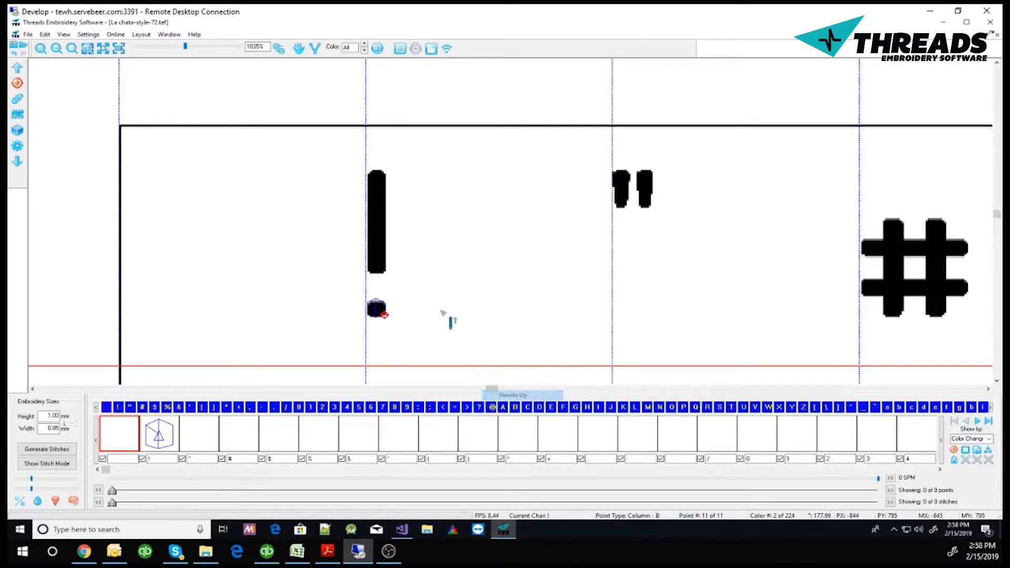
{"action": "left_click", "coordinate": [375, 262]}
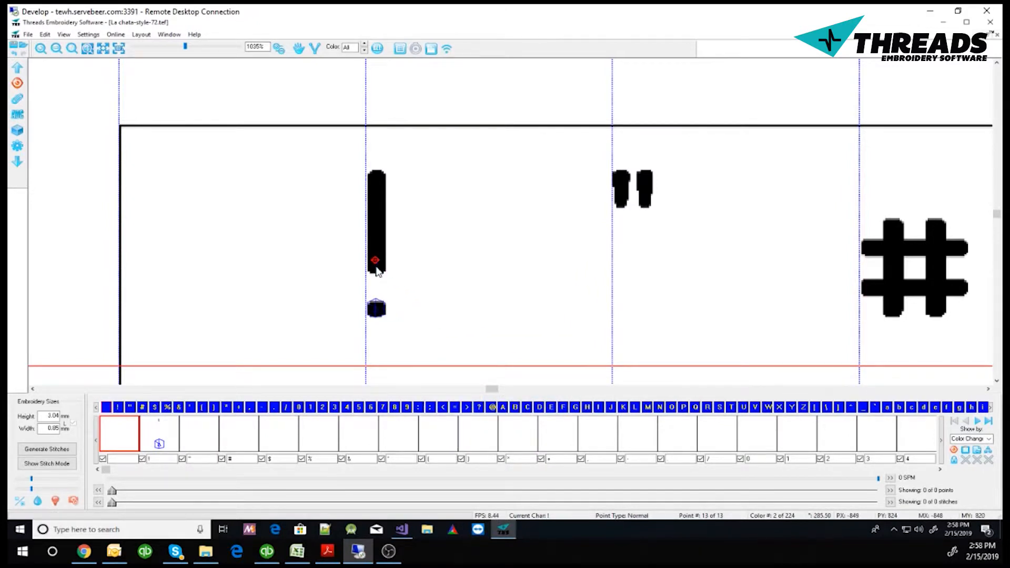
{"action": "key", "text": "r"}
{"action": "left_click", "coordinate": [375, 263]}
{"action": "left_click", "coordinate": [375, 172]}
Outline the exclamation mark's stem with paired Column points from its top down to its lower end
{"action": "left_click", "coordinate": [374, 169]}
{"action": "left_click", "coordinate": [382, 169]}
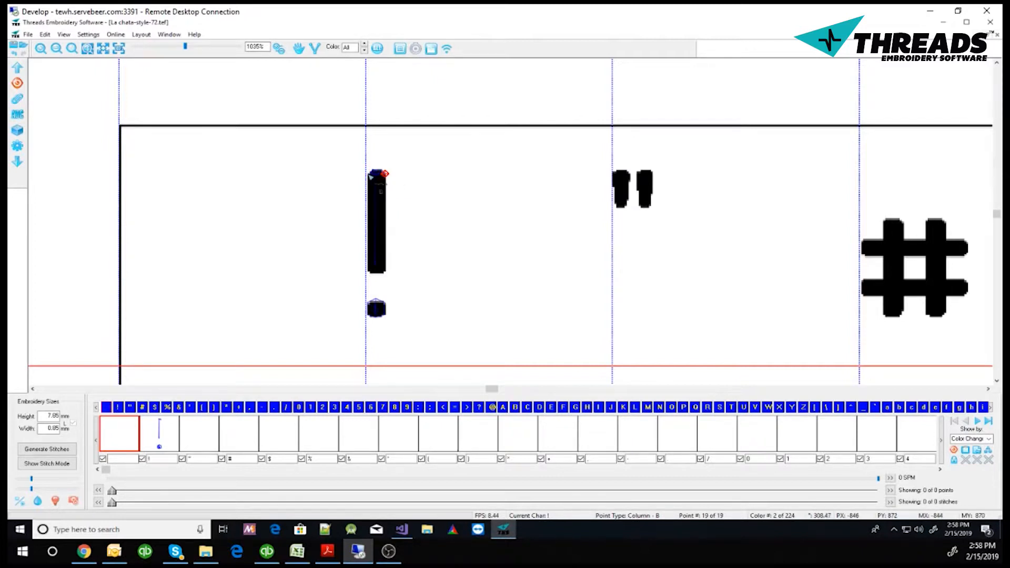
{"action": "left_click", "coordinate": [371, 275]}
{"action": "left_click", "coordinate": [367, 174]}
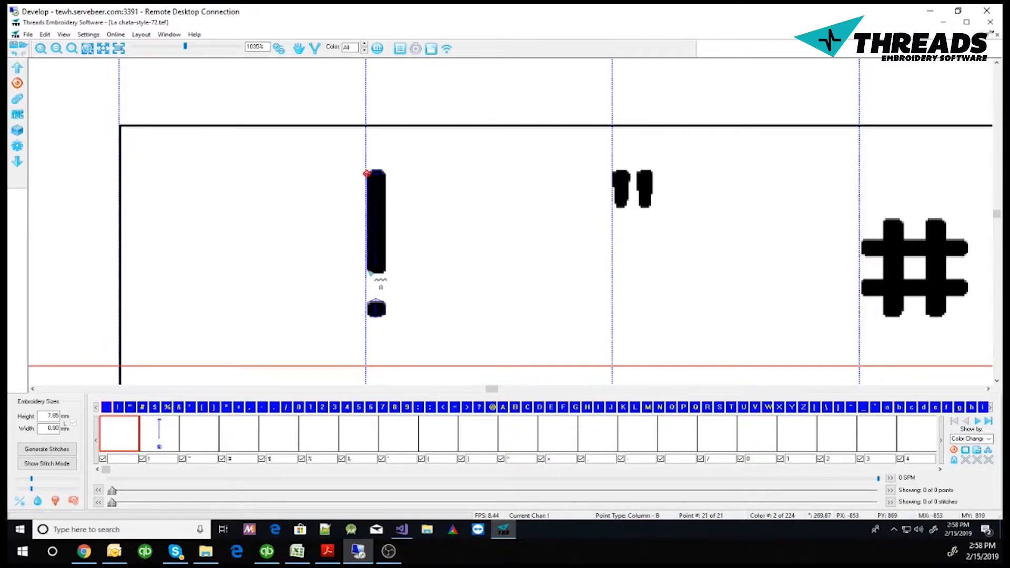
{"action": "left_click", "coordinate": [367, 270]}
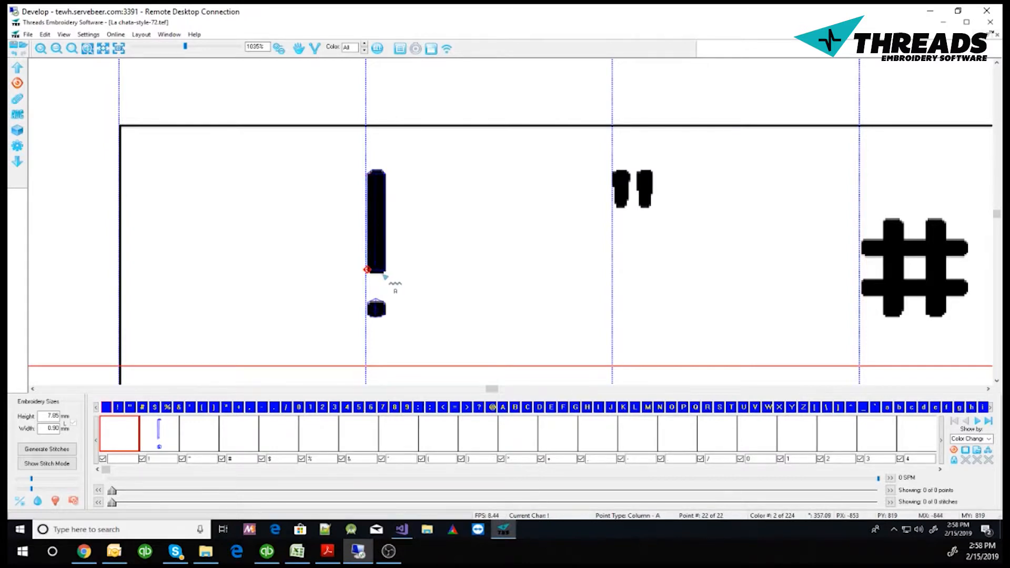
{"action": "left_click", "coordinate": [385, 272]}
{"action": "left_click", "coordinate": [373, 274]}
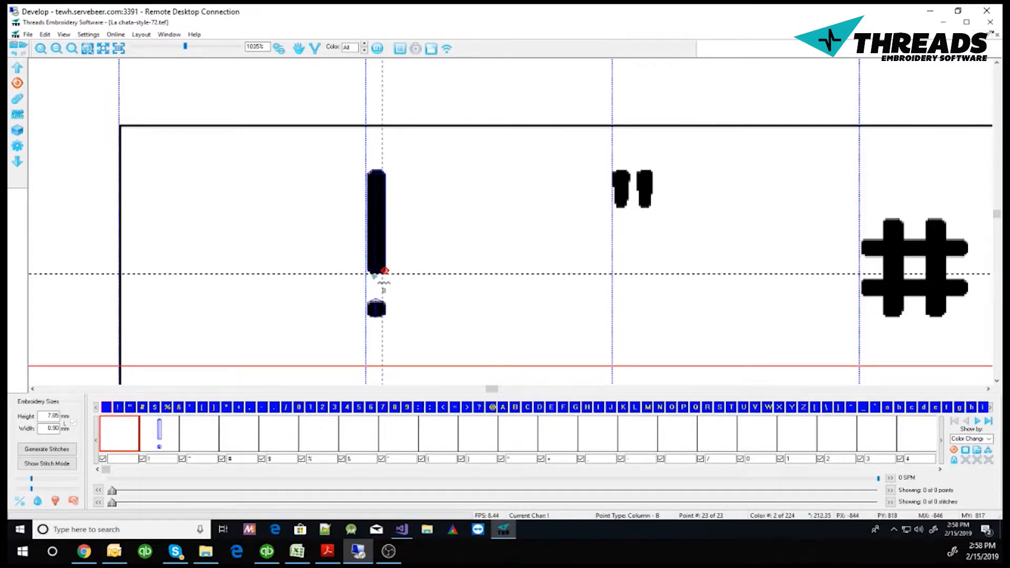
{"action": "left_click", "coordinate": [371, 272]}
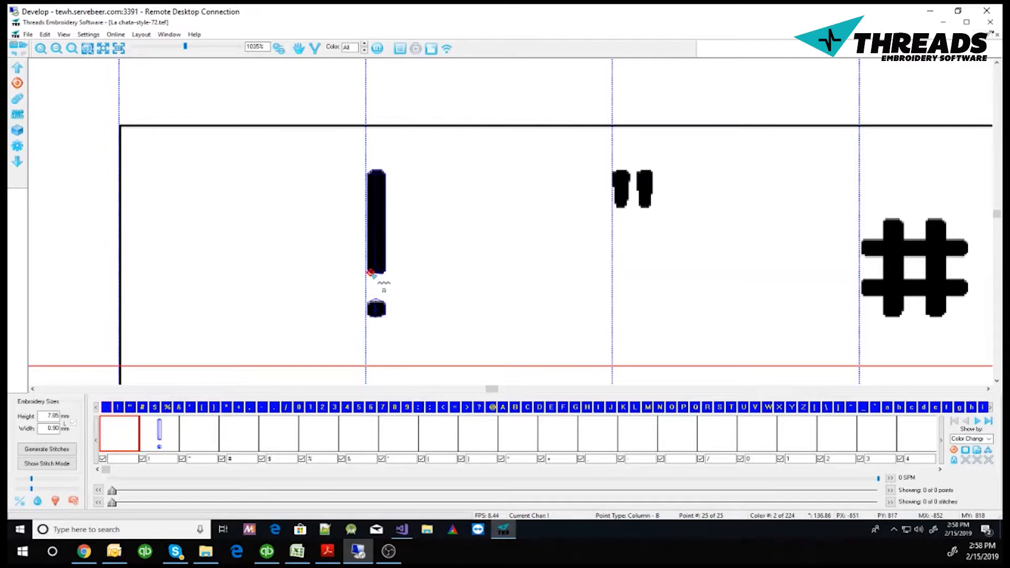
Run Normal points inside the 0's stroke from its left side through the bottom, right side and top to its upper left
{"action": "left_click_drag", "start_coordinate": [573, 330], "coordinate": [492, 233]}
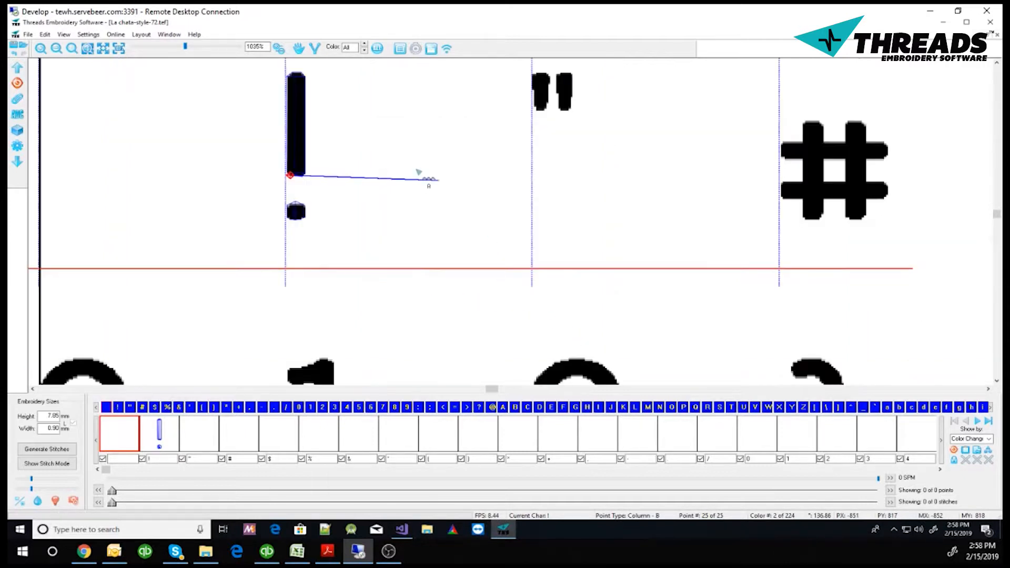
{"action": "left_click_drag", "start_coordinate": [320, 332], "coordinate": [312, 298]}
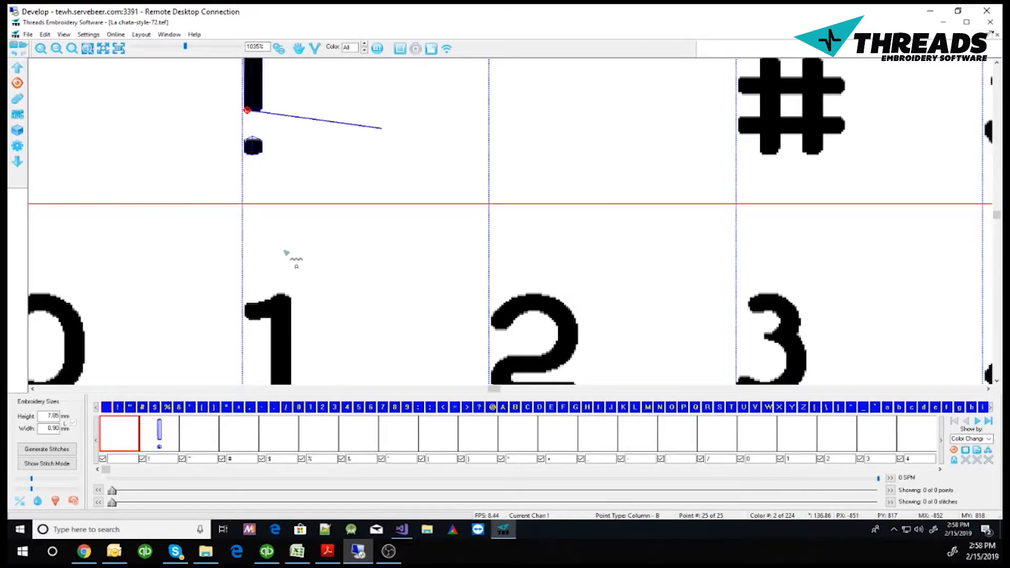
{"action": "left_click_drag", "start_coordinate": [160, 322], "coordinate": [336, 265]}
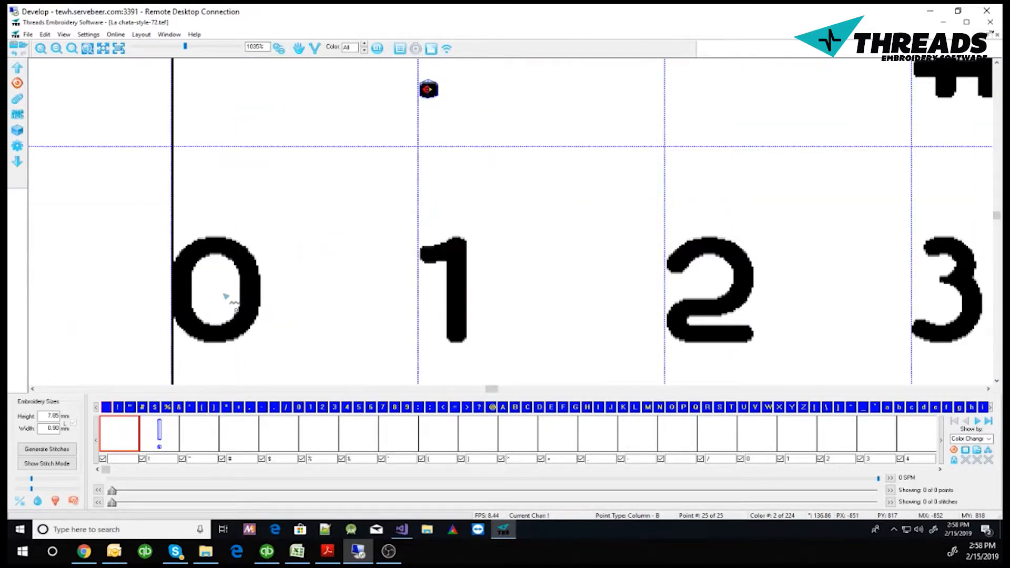
{"action": "left_click", "coordinate": [185, 303]}
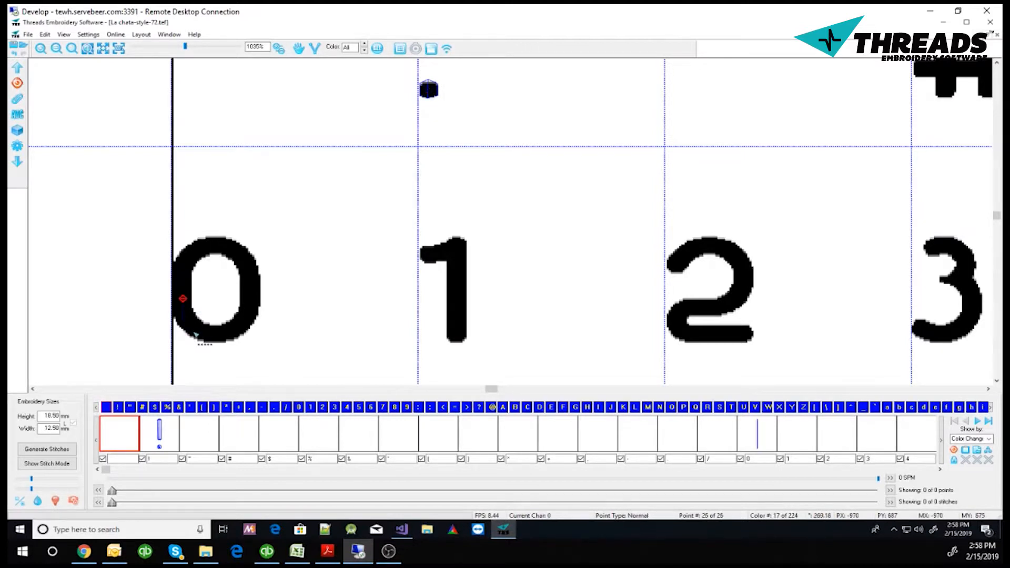
{"action": "left_click", "coordinate": [197, 331]}
{"action": "left_click", "coordinate": [217, 335]}
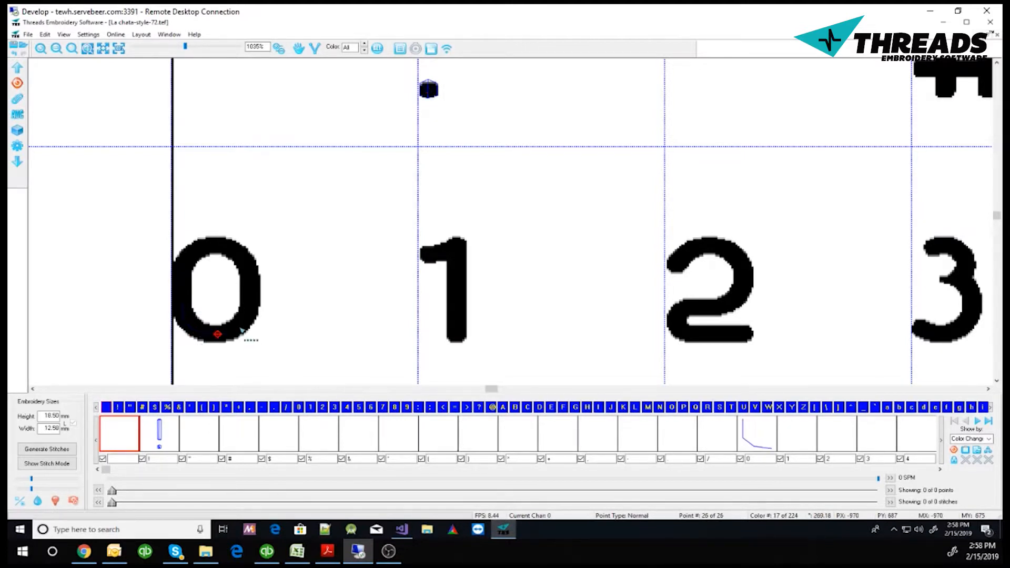
{"action": "left_click", "coordinate": [240, 321]}
{"action": "left_click", "coordinate": [246, 263]}
{"action": "left_click", "coordinate": [232, 250]}
{"action": "left_click", "coordinate": [207, 246]}
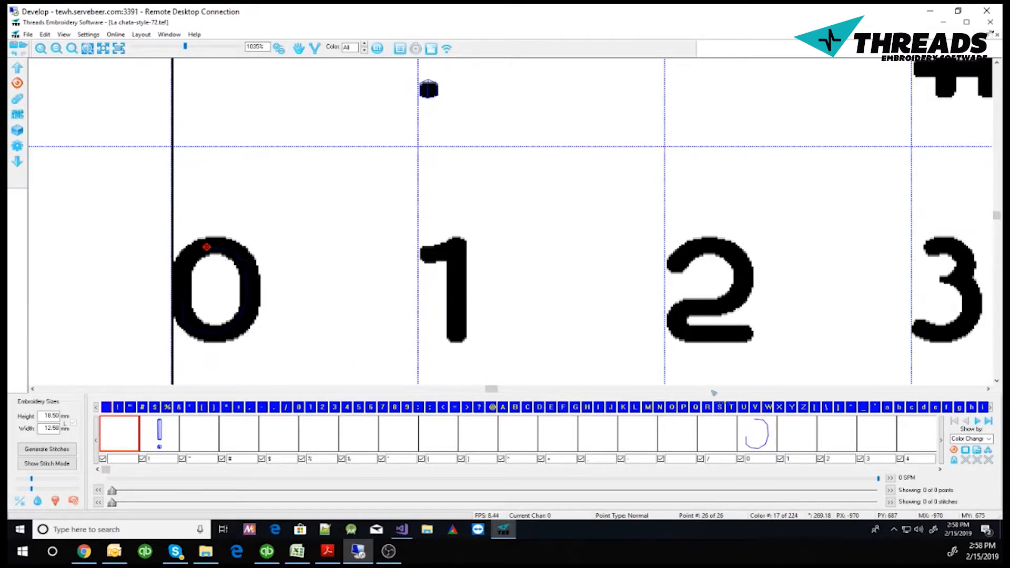
{"action": "left_click", "coordinate": [187, 261]}
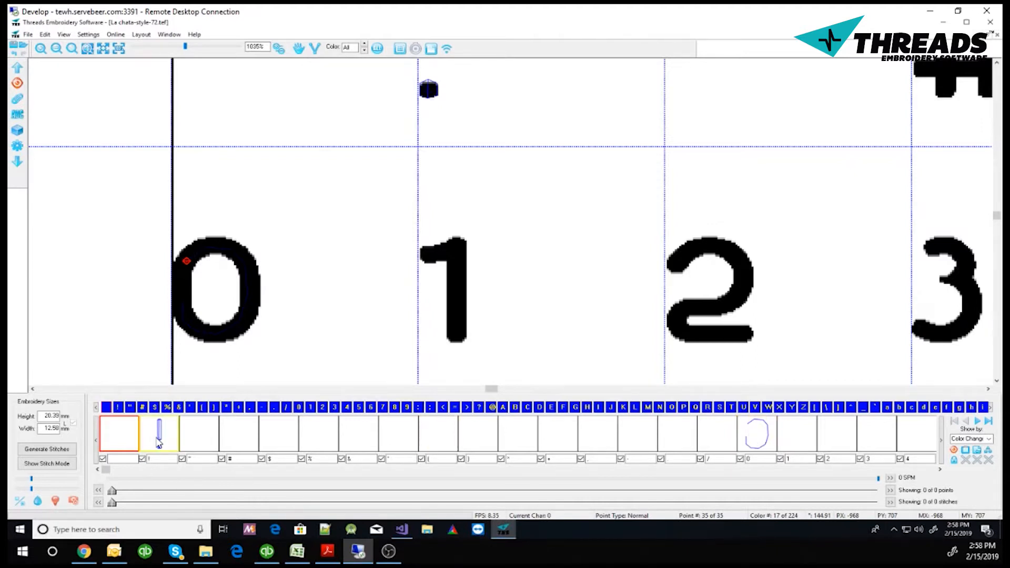
Continue the 0's Normal points down its left side and around the bottom to the lower right
{"action": "right_click", "coordinate": [196, 286]}
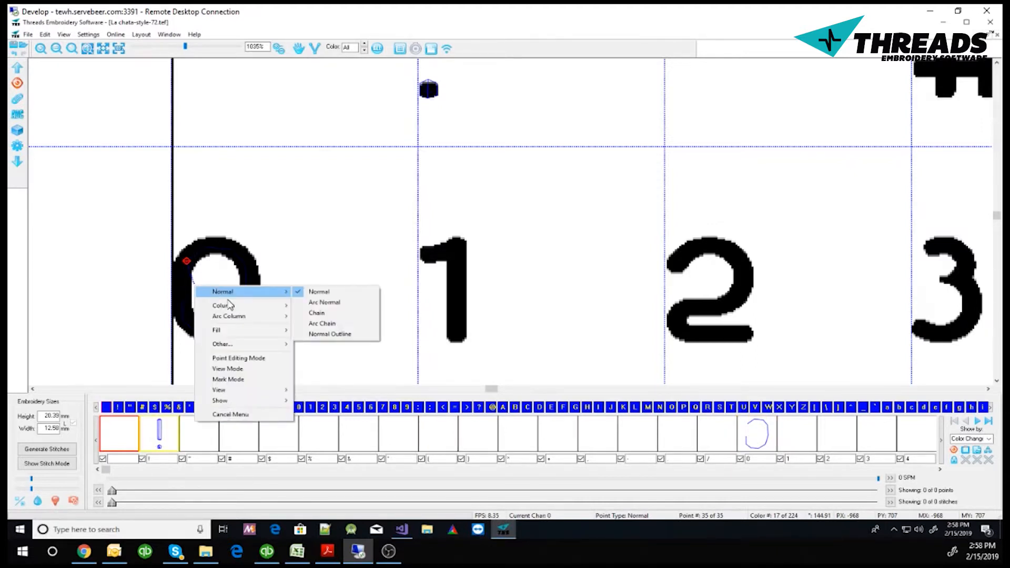
{"action": "left_click", "coordinate": [319, 291]}
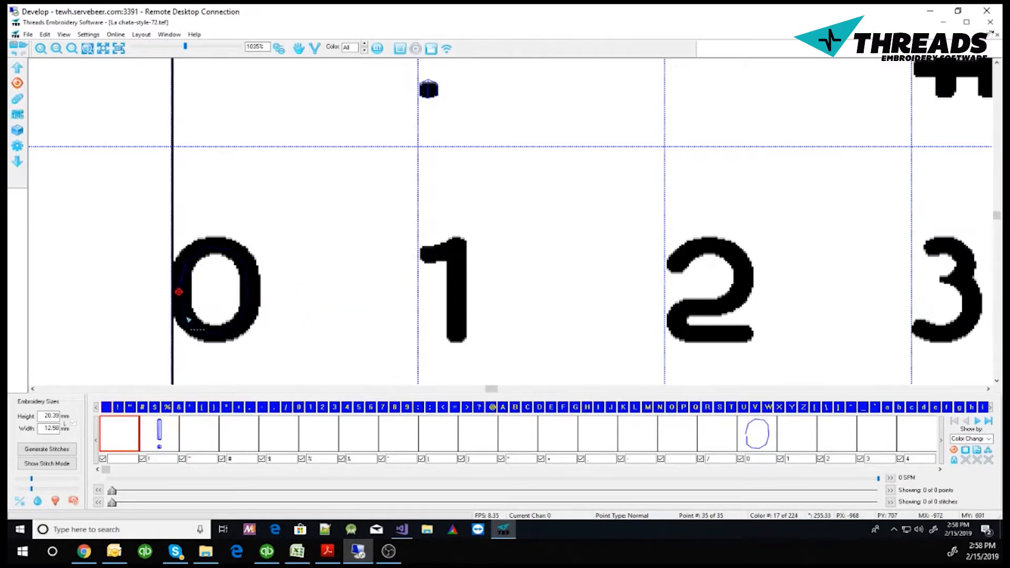
{"action": "left_click", "coordinate": [186, 317]}
{"action": "left_click", "coordinate": [210, 332]}
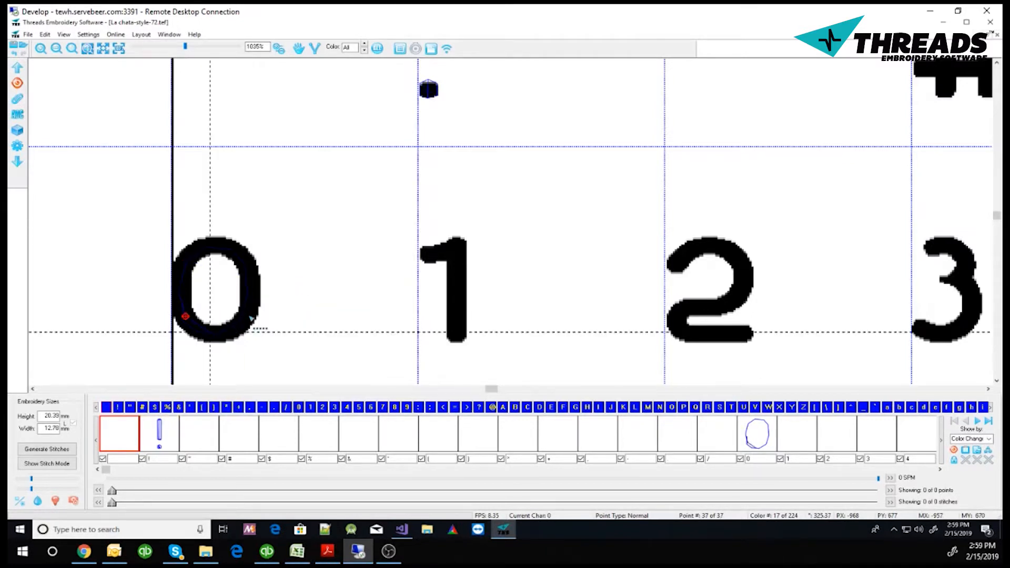
{"action": "left_click", "coordinate": [235, 327]}
{"action": "left_click", "coordinate": [250, 313]}
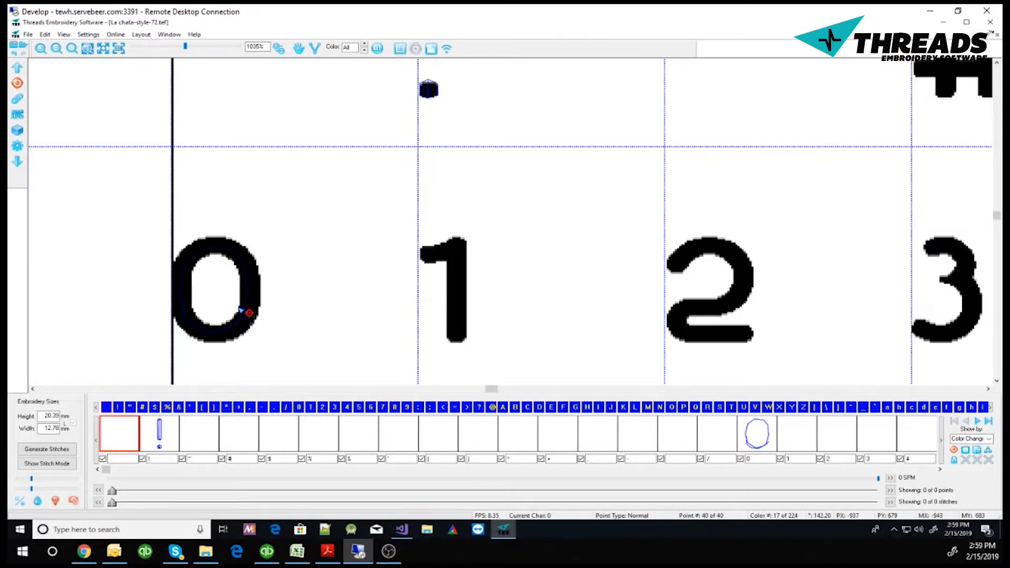
Outline the 0 with paired Column and Column Arc points from its lower right up the right side and over the top
{"action": "left_click", "coordinate": [239, 308]}
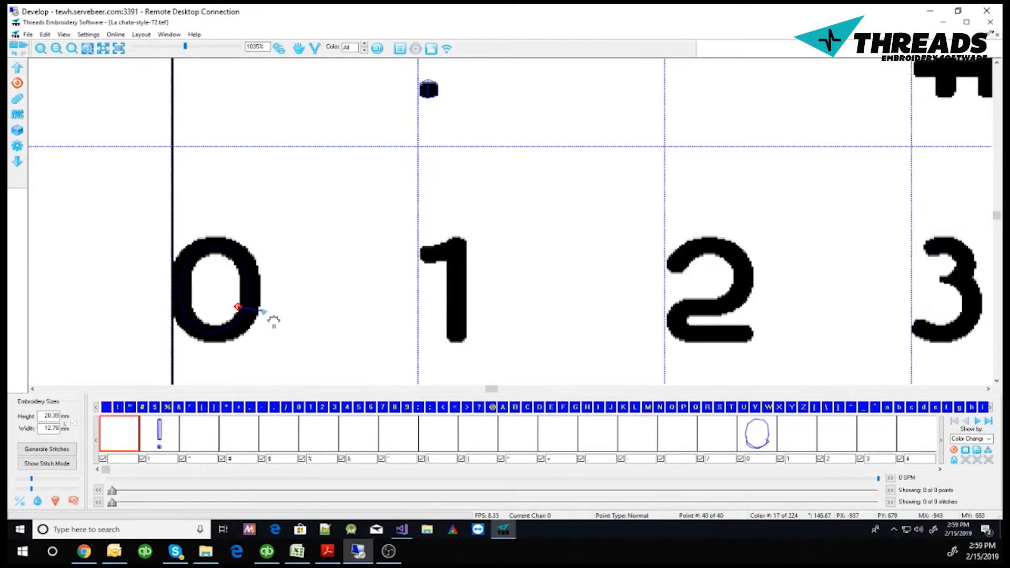
{"action": "left_click", "coordinate": [258, 309]}
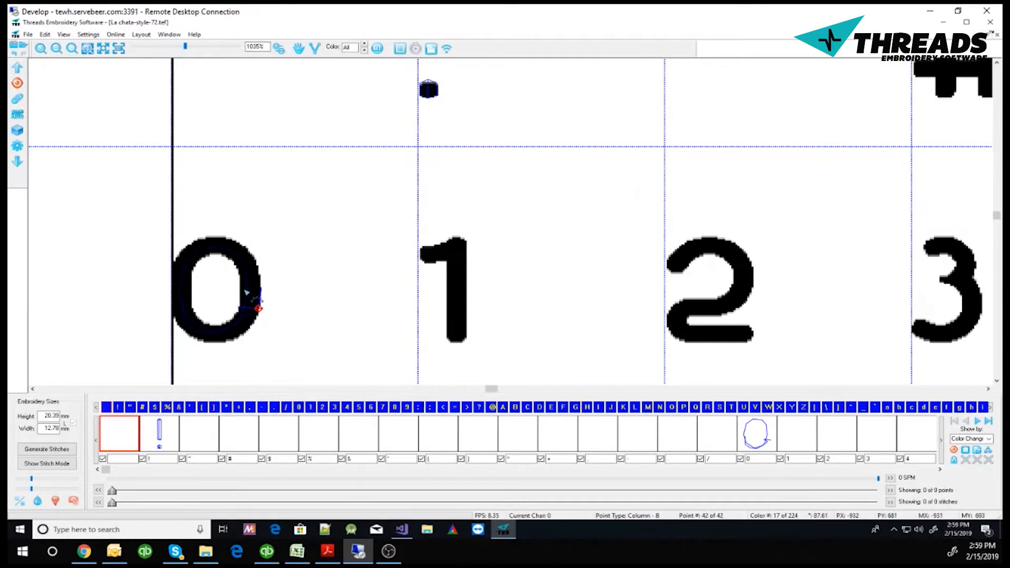
{"action": "left_click", "coordinate": [262, 288]}
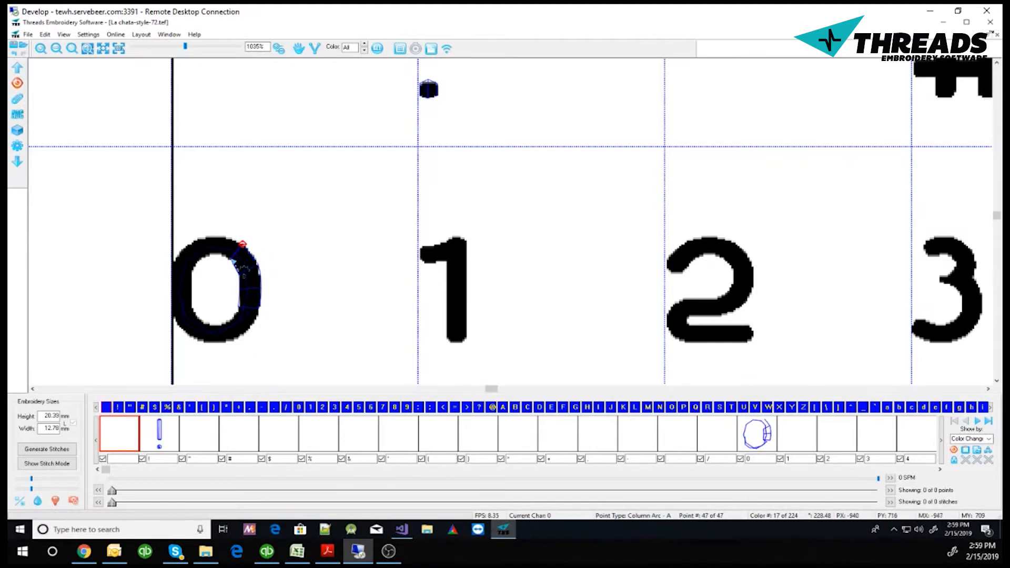
{"action": "left_click", "coordinate": [244, 254]}
{"action": "left_click", "coordinate": [228, 237]}
{"action": "left_click", "coordinate": [215, 235]}
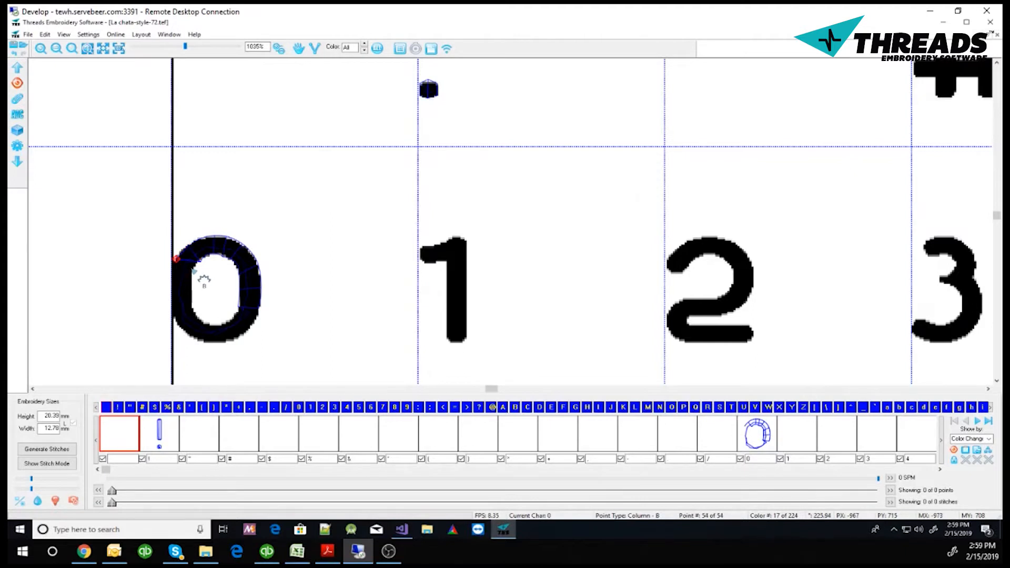
Continue the 0's paired Column and Column Arc points down its left side and along the bottom curve
{"action": "left_click", "coordinate": [192, 271]}
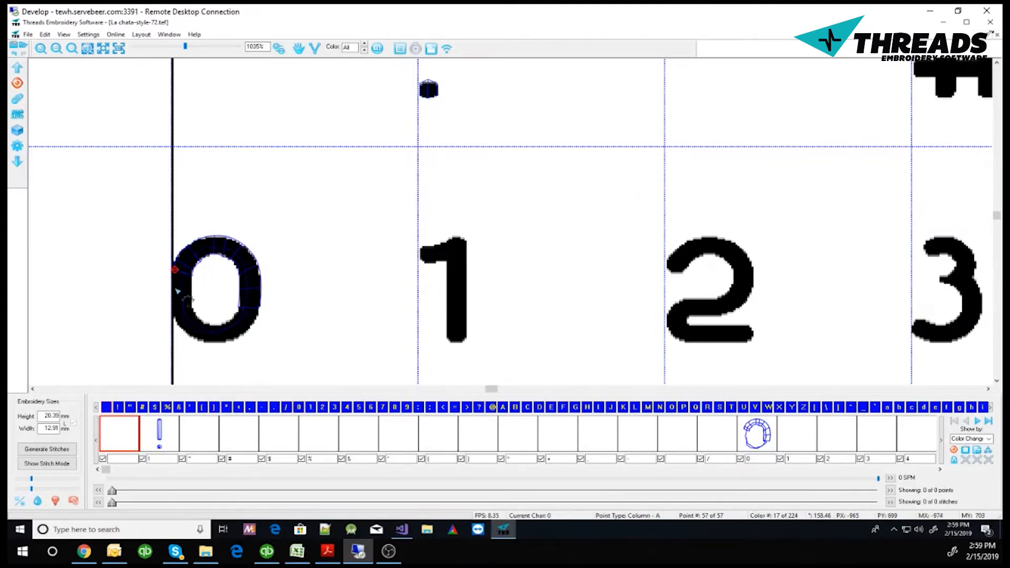
{"action": "left_click", "coordinate": [175, 290]}
{"action": "left_click", "coordinate": [175, 321]}
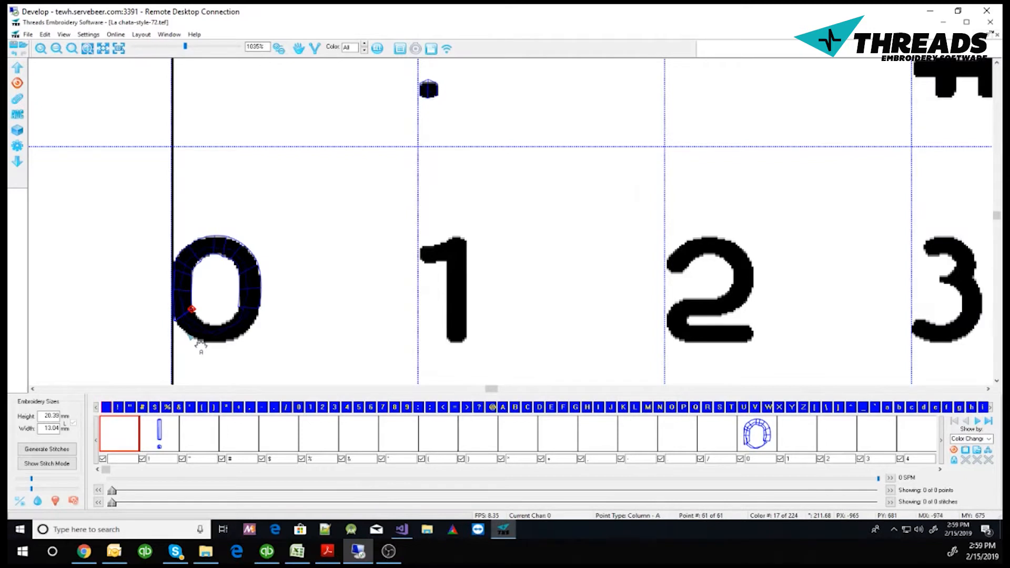
{"action": "left_click", "coordinate": [189, 334]}
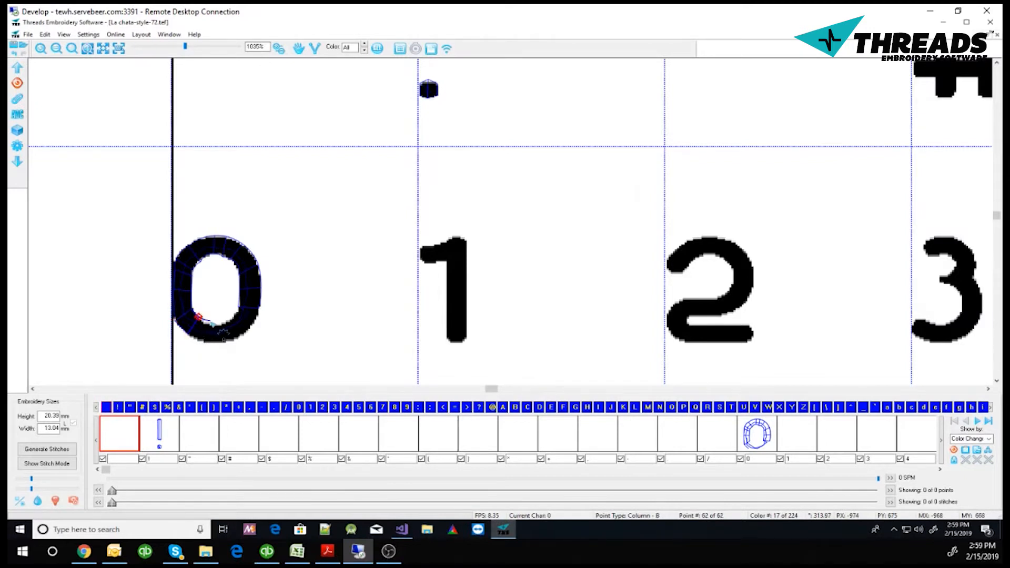
{"action": "left_click", "coordinate": [208, 344]}
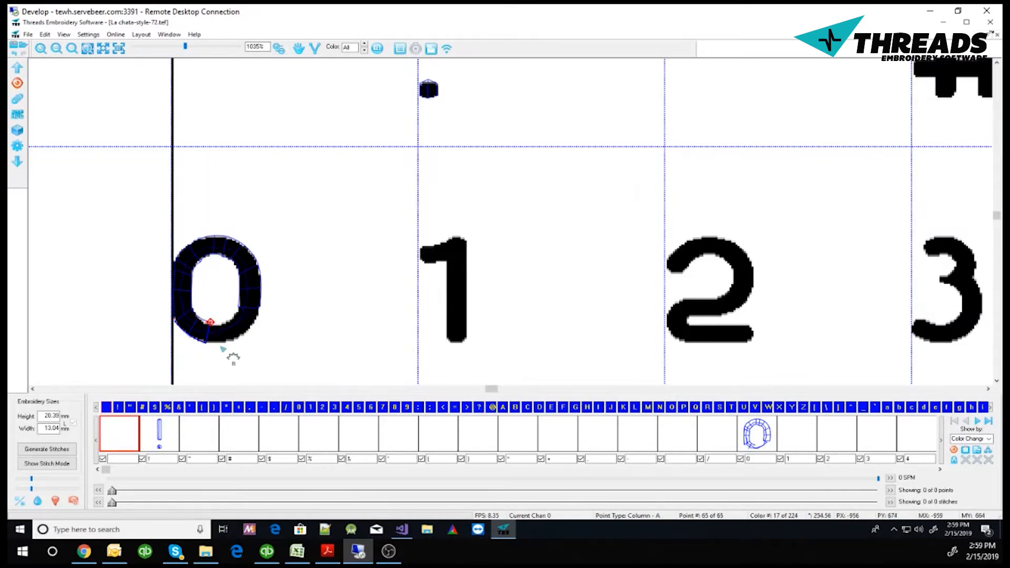
{"action": "left_click", "coordinate": [224, 322]}
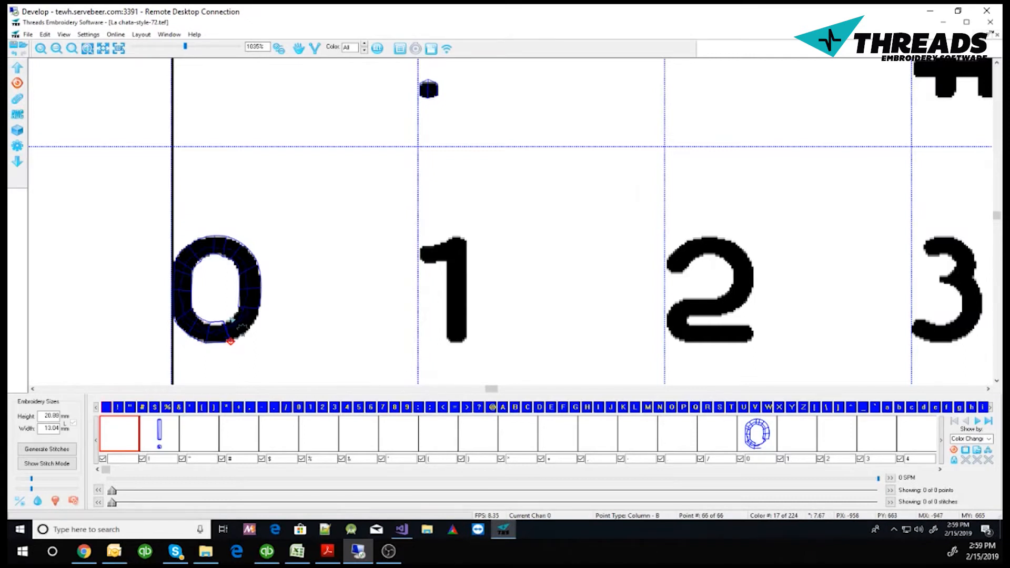
Close the 0's column outline by placing paired points around the lower-right curve back to the column's starting pair
{"action": "right_click", "coordinate": [246, 332]}
{"action": "right_click", "coordinate": [237, 324]}
{"action": "left_click", "coordinate": [248, 328]}
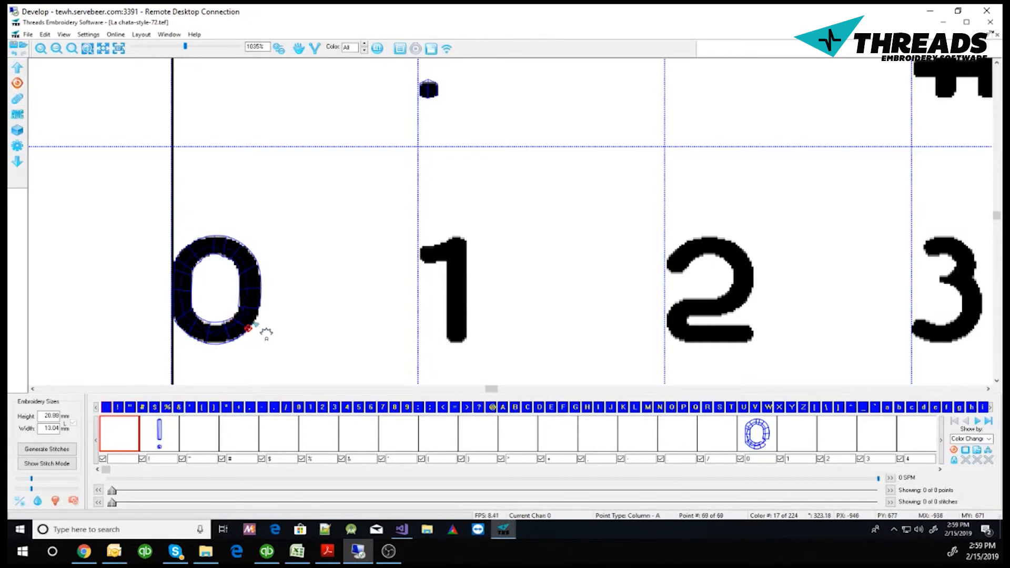
{"action": "left_click", "coordinate": [242, 320]}
{"action": "right_click", "coordinate": [255, 319]}
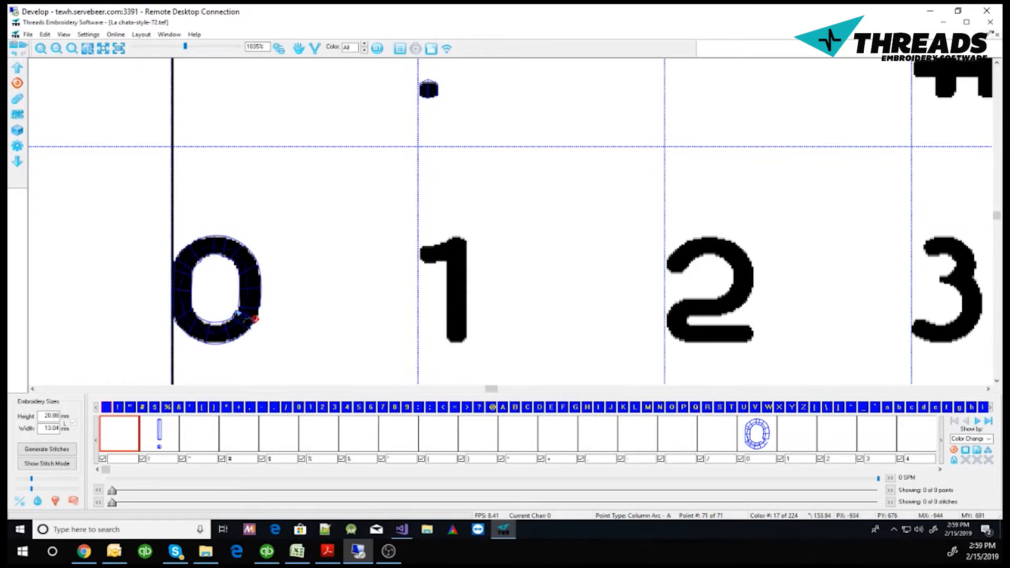
{"action": "left_click", "coordinate": [237, 307]}
{"action": "left_click", "coordinate": [259, 309]}
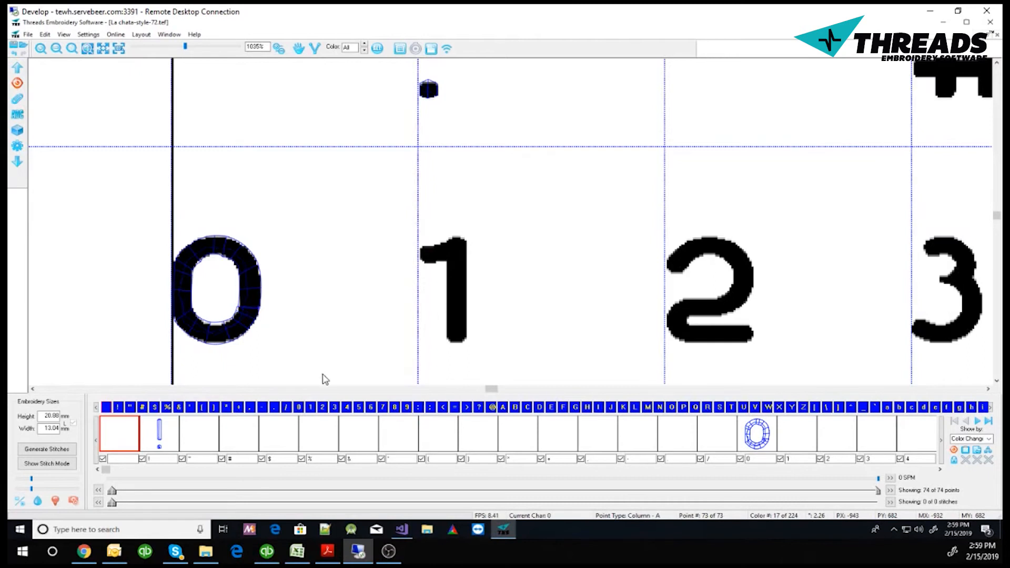
Save the font as a Threads Embroidery Software file named Chata in the Threads program's fonts folder
{"action": "left_click", "coordinate": [29, 35]}
{"action": "left_click", "coordinate": [53, 96]}
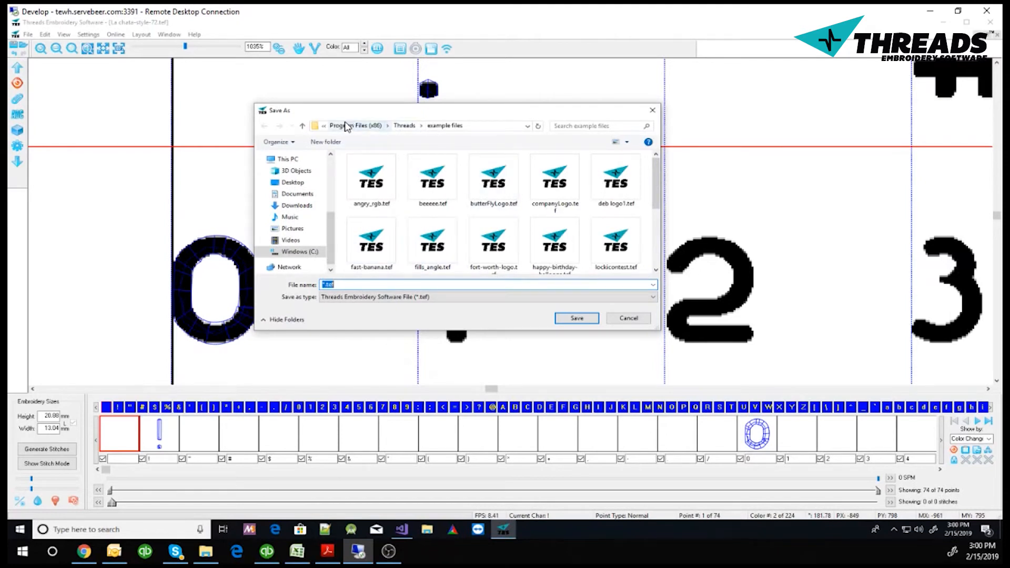
{"action": "left_click", "coordinate": [404, 126]}
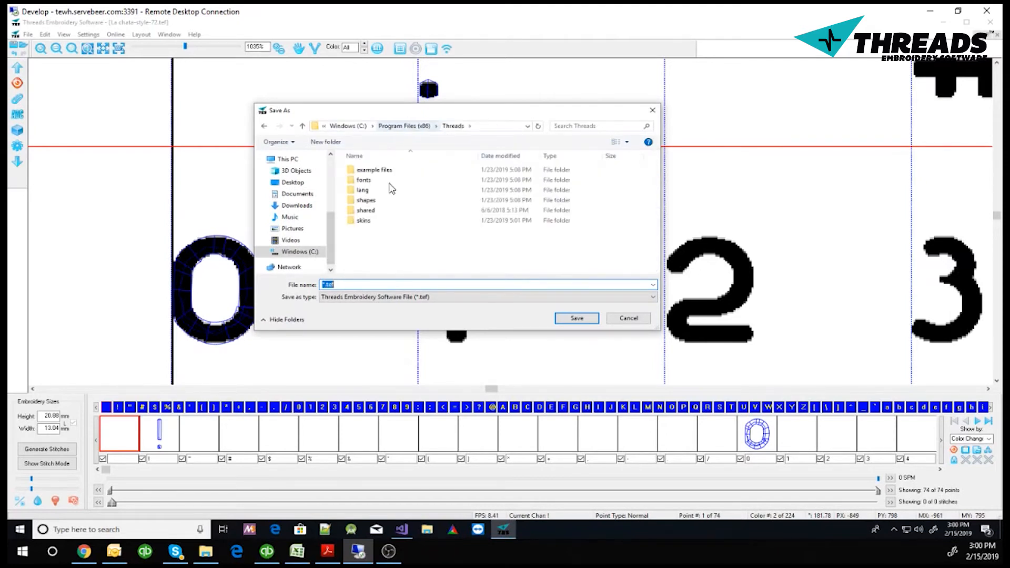
{"action": "double_click", "coordinate": [369, 181]}
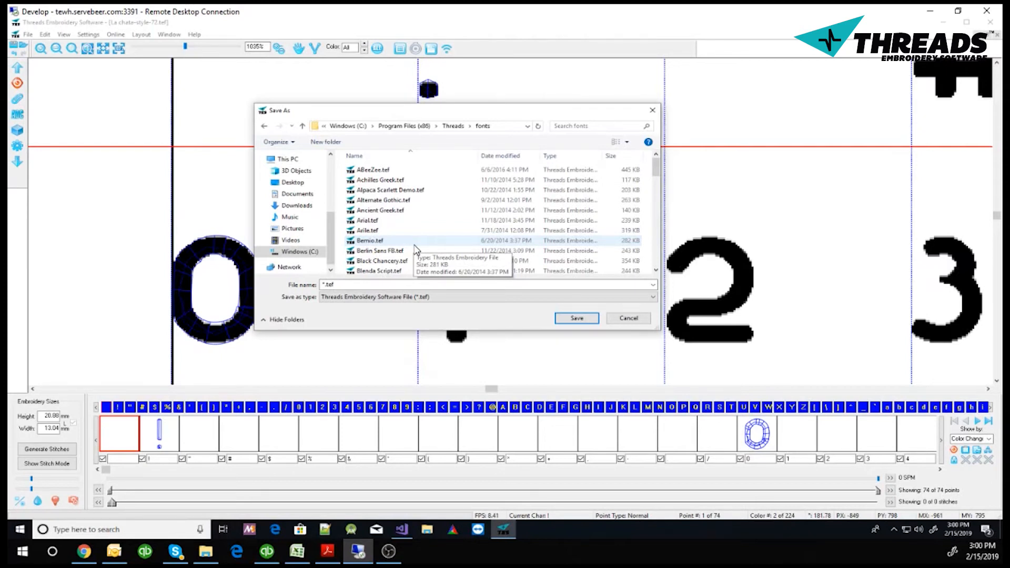
{"action": "left_click", "coordinate": [392, 284]}
{"action": "type", "text": "la"}
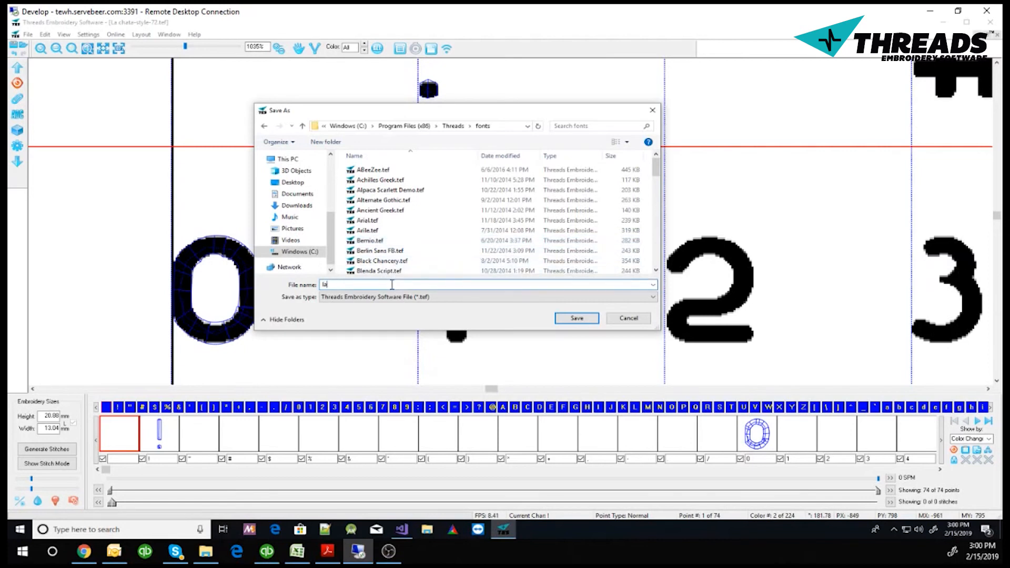
{"action": "key", "text": "BackSpace"}
{"action": "key", "text": "BackSpace"}
{"action": "type", "text": "Chata"}
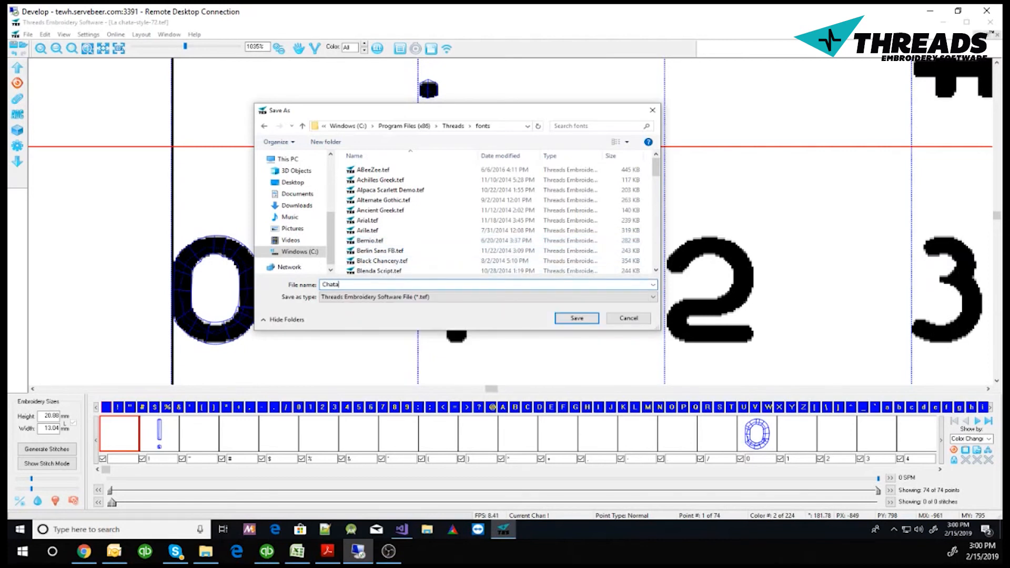